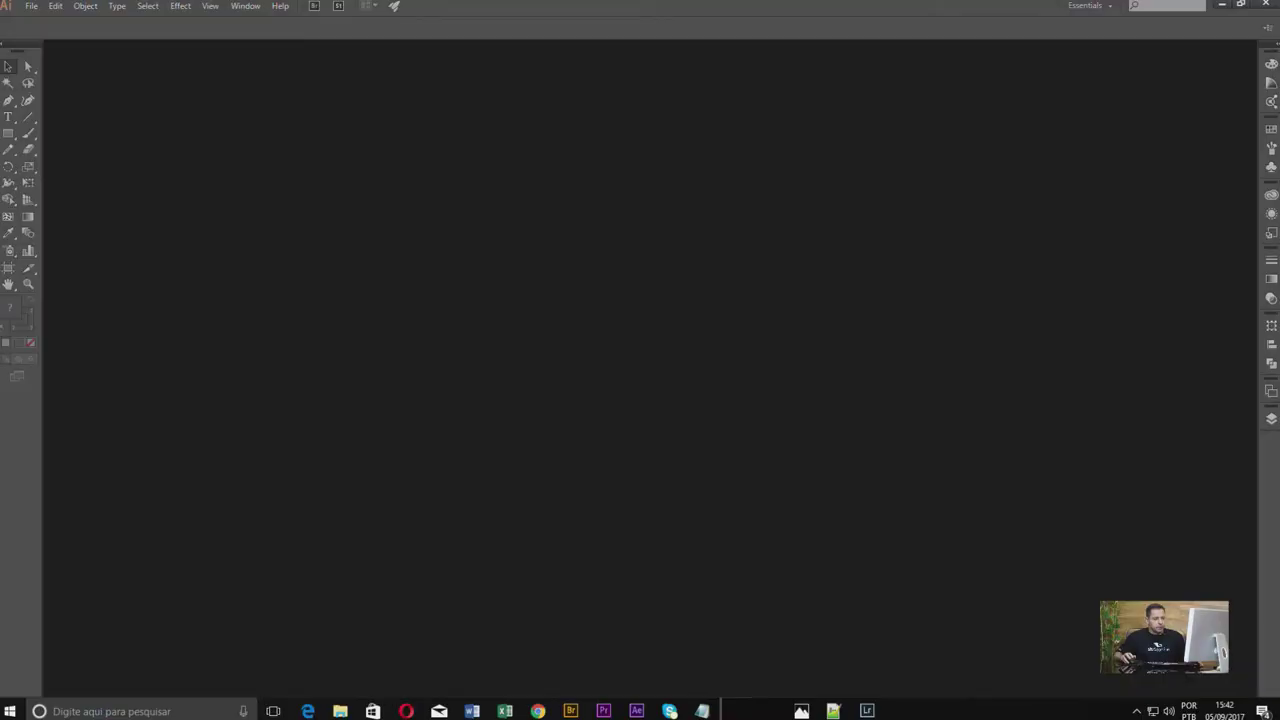
Step: Create a new blank A4 landscape document, Untitled-4
left_click(32, 6)
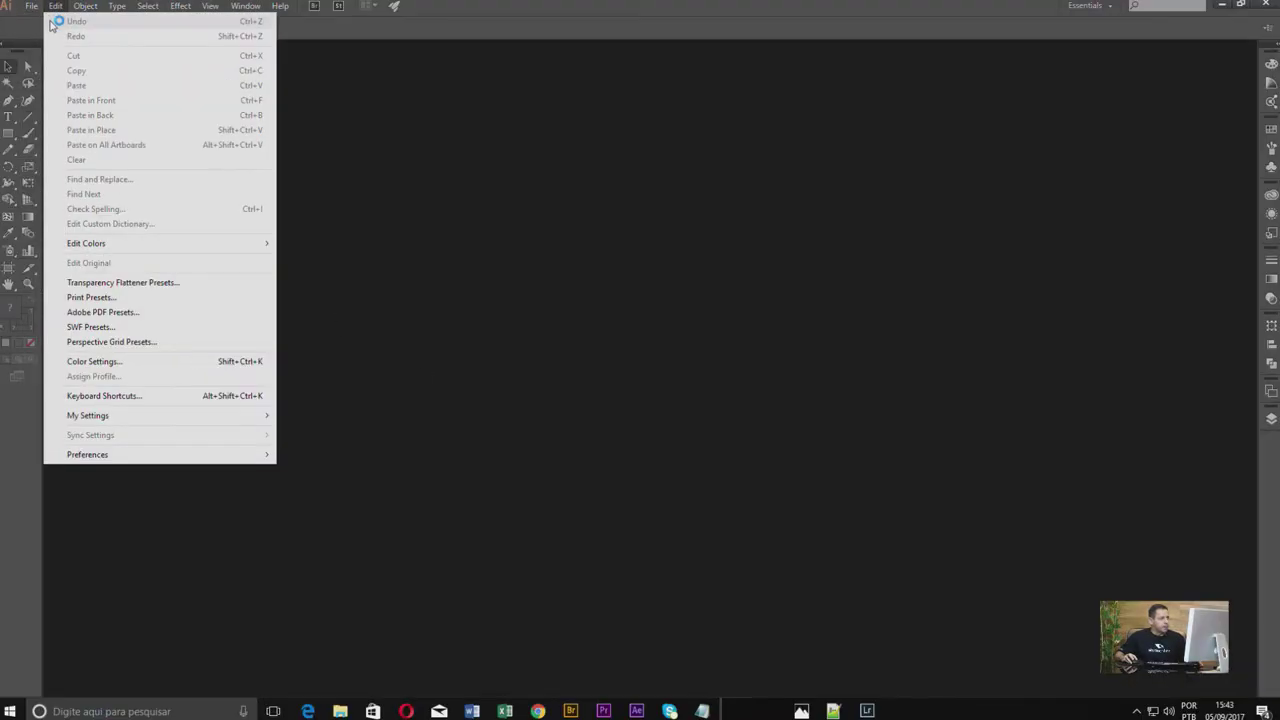
left_click(54, 24)
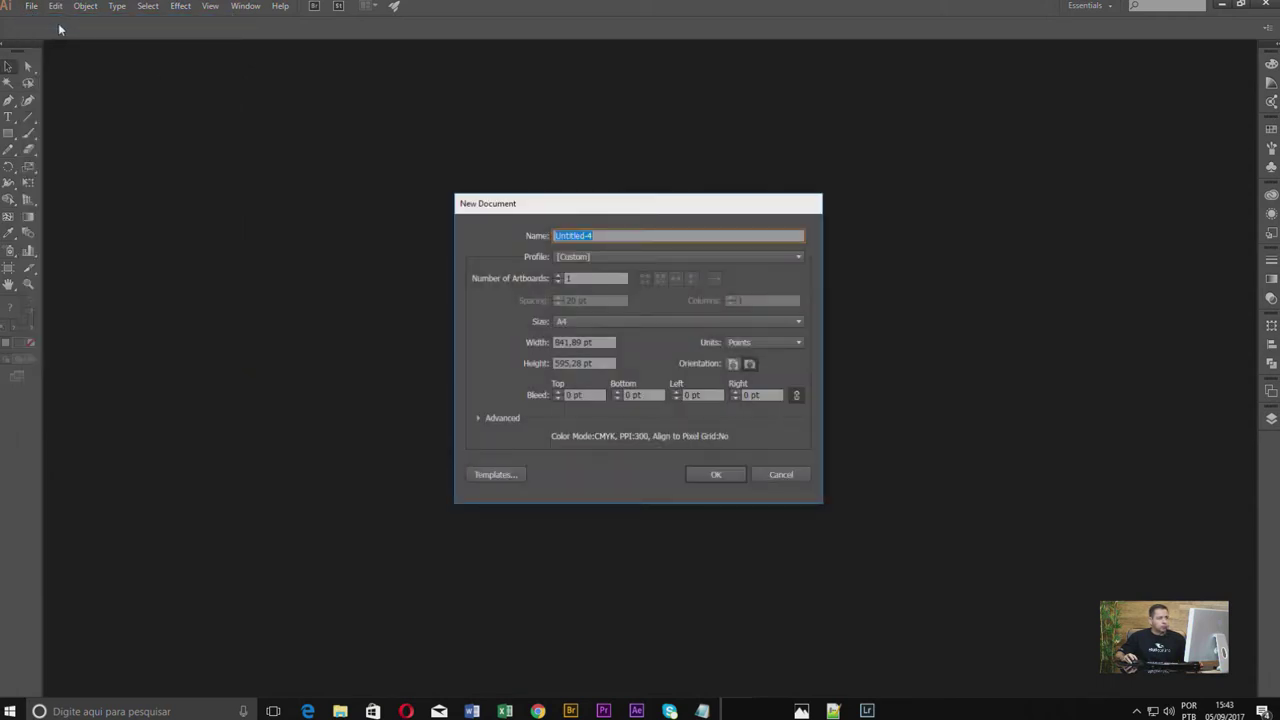
left_click(587, 325)
left_click(723, 474)
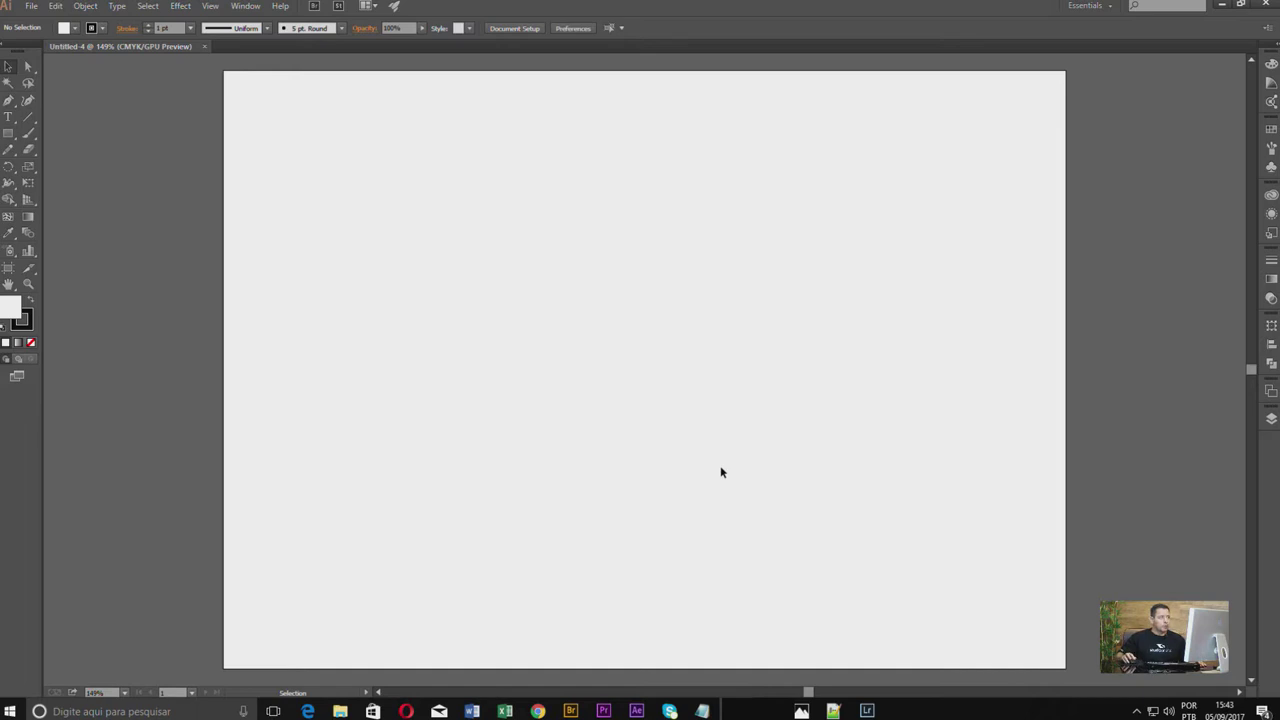
Step: Load the fox photo Bue mex 929771 for placing as a linked image
left_click(31, 6)
left_click(71, 240)
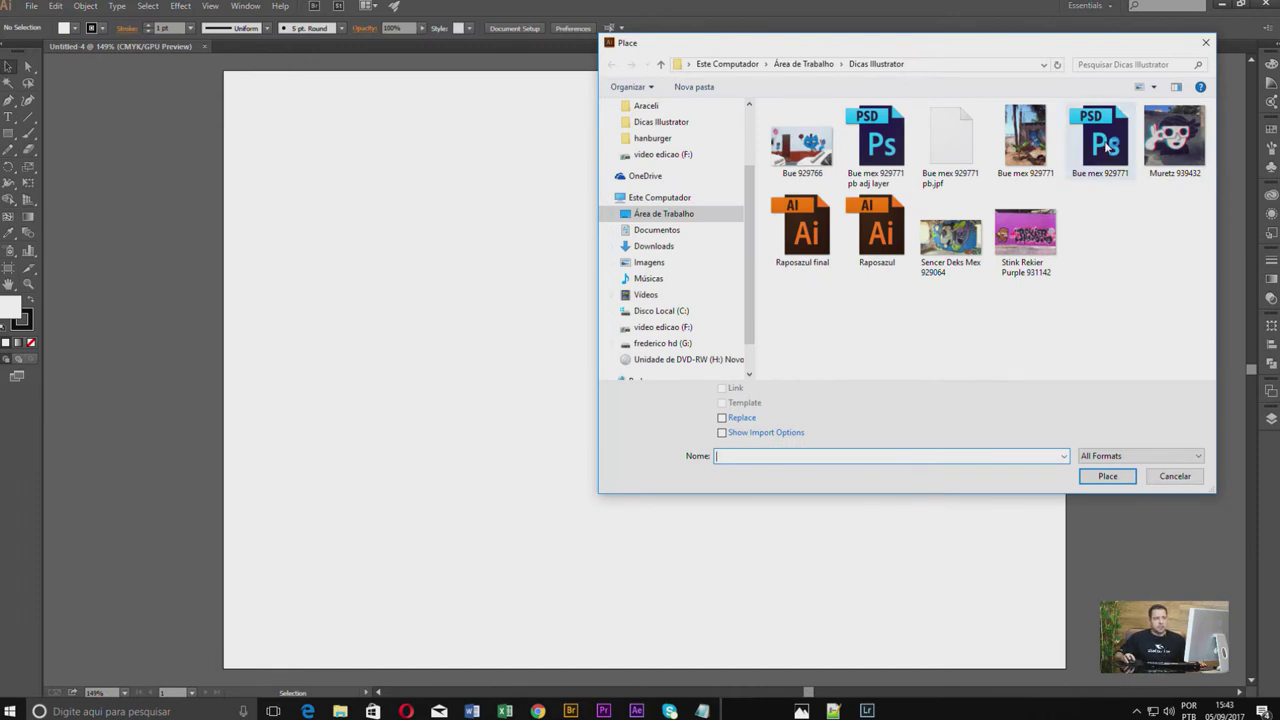
left_click(1108, 156)
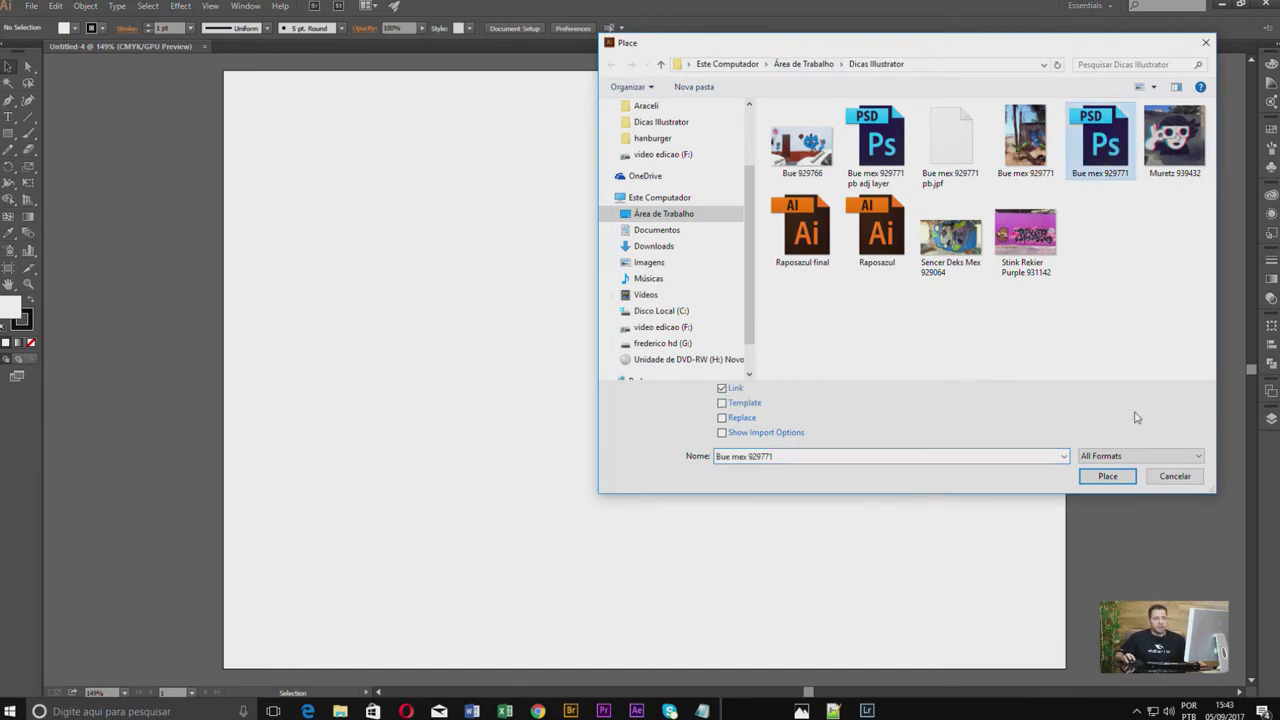
left_click(1111, 482)
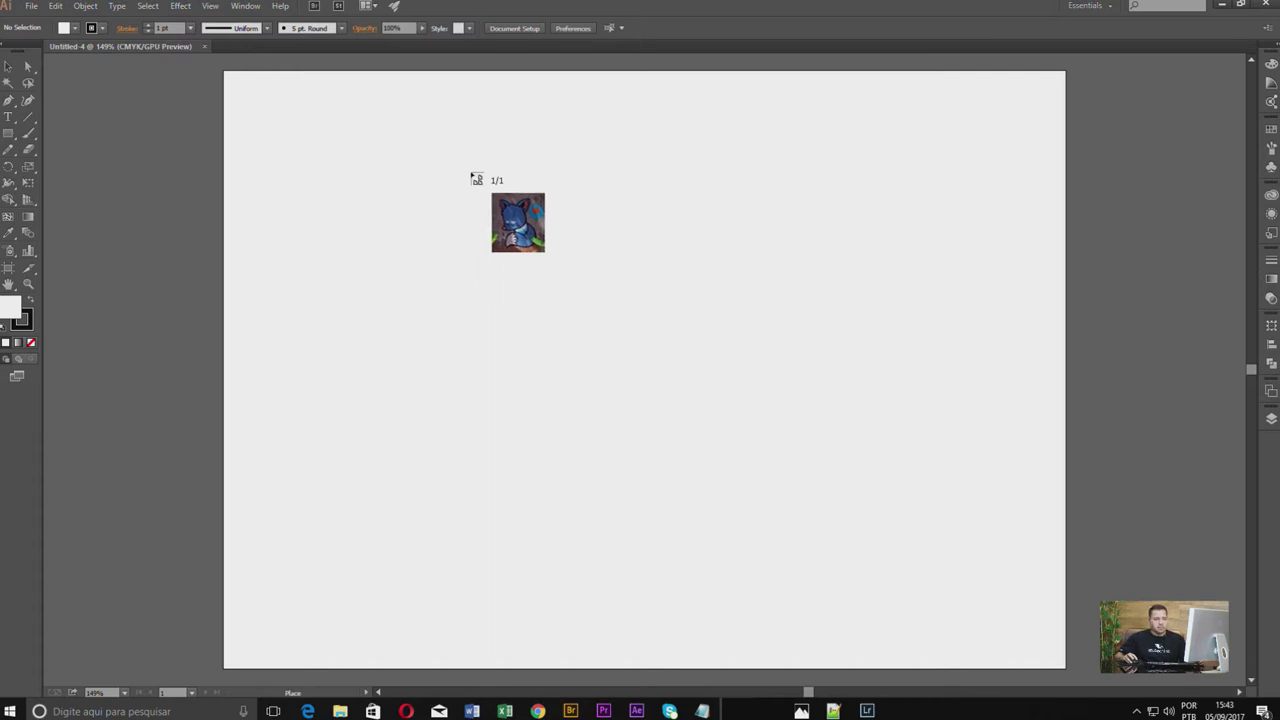
Step: Drag a large placement rectangle to put the fox photo on the artboard at about 495 × 549 pt
mouse_move(427, 89)
left_mouse_down()
mouse_move(857, 548)
mouse_move(997, 643)
left_mouse_up()
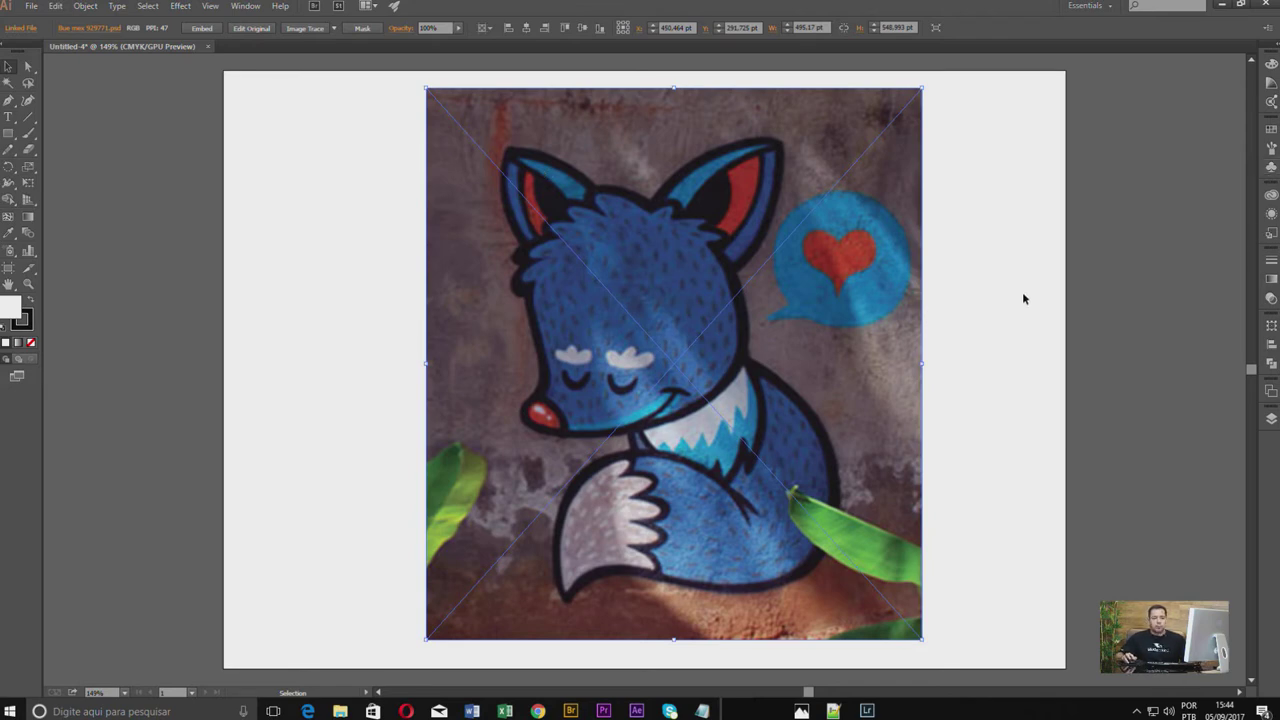
Step: Show the Layers panel, nudge the fox photo slightly left, and double-click Layer 1
left_click(1271, 419)
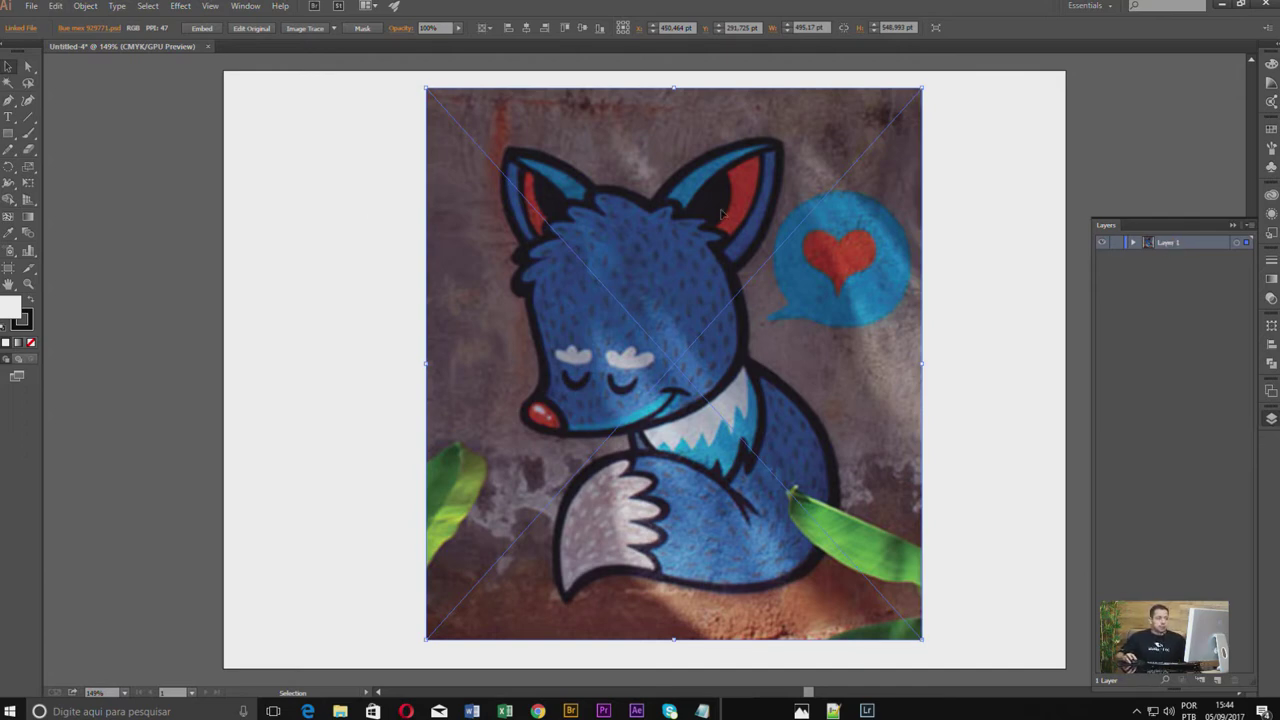
left_click_drag(922, 227, 912, 227)
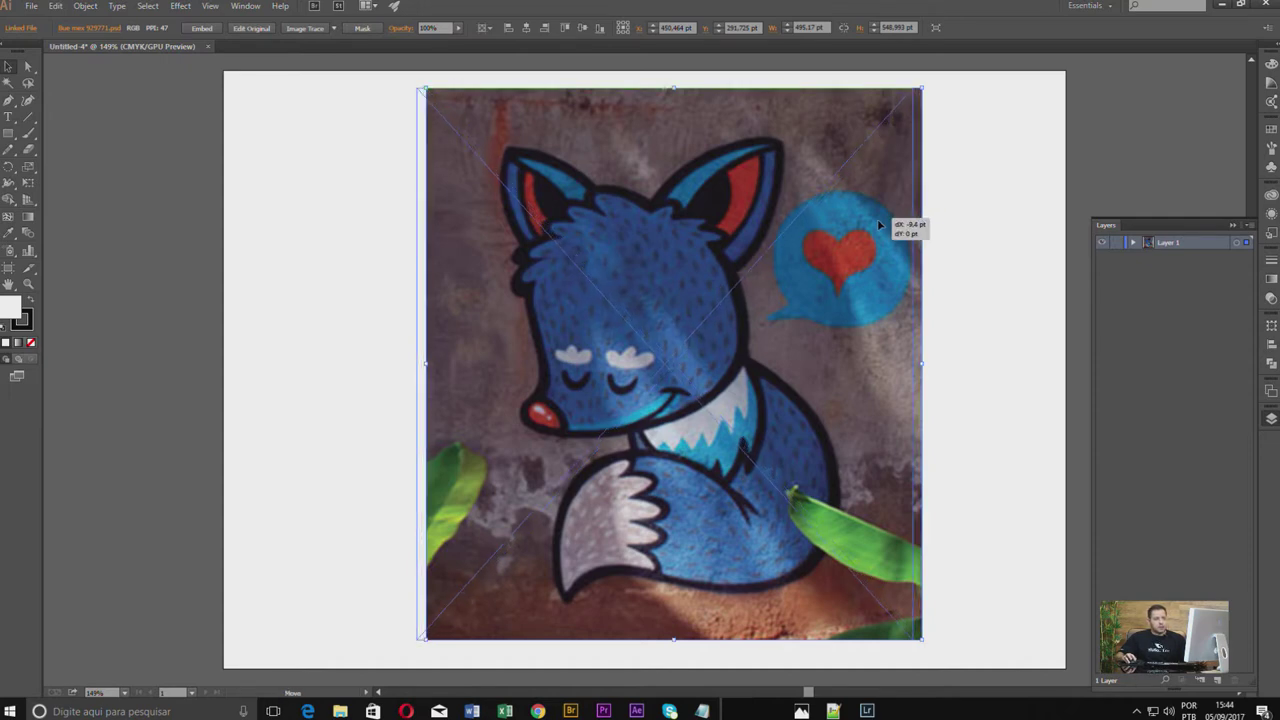
double_click(1154, 247)
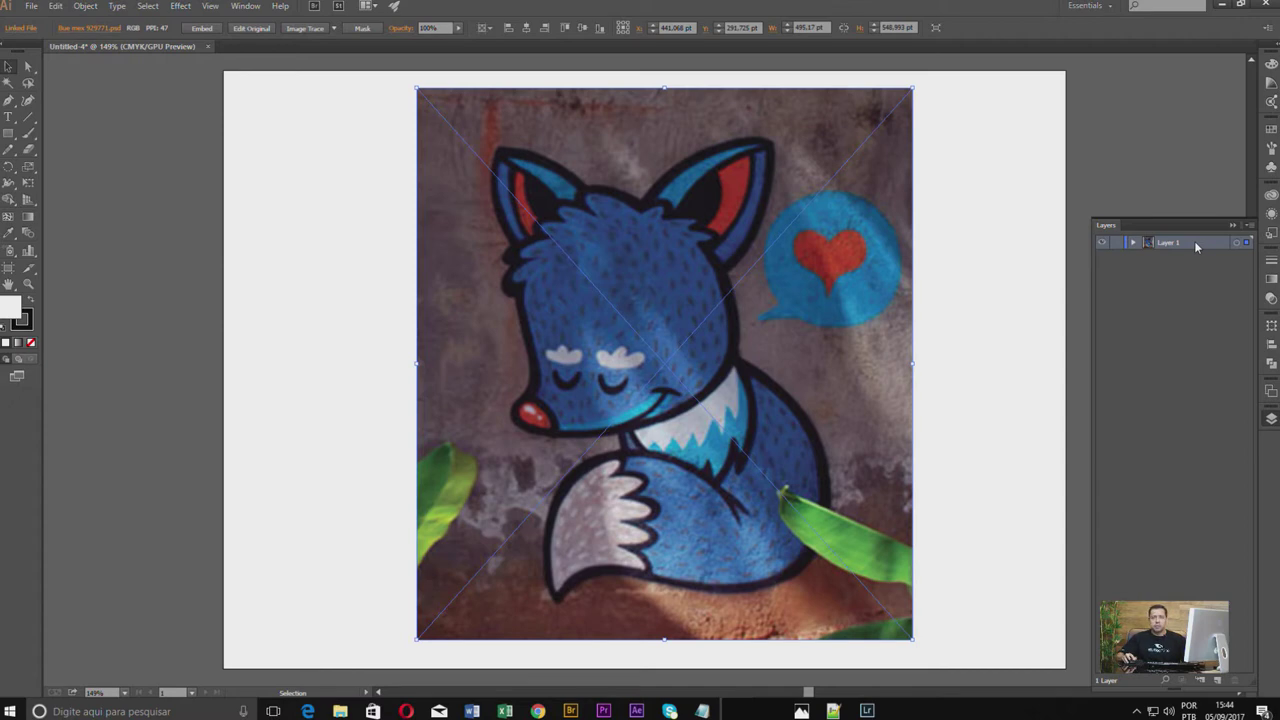
Step: Turn Layer 1 into a template layer with images dimmed to 50%
left_click(1250, 226)
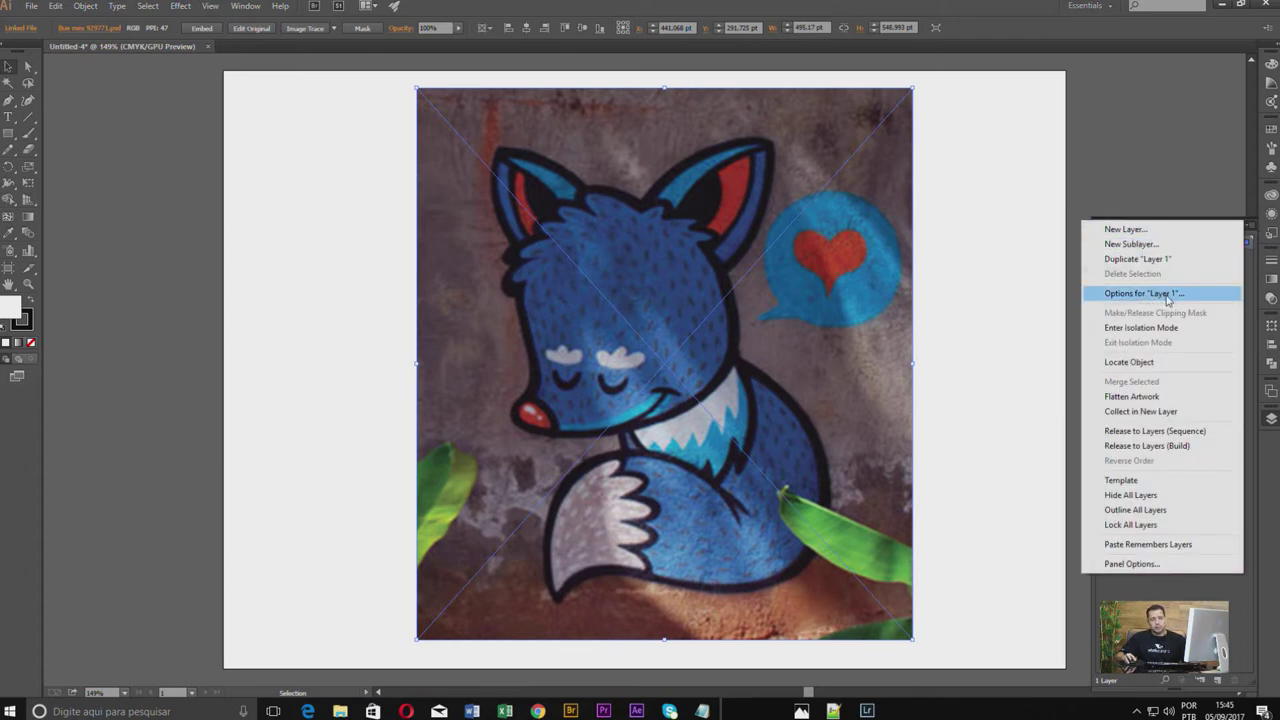
left_click(1167, 298)
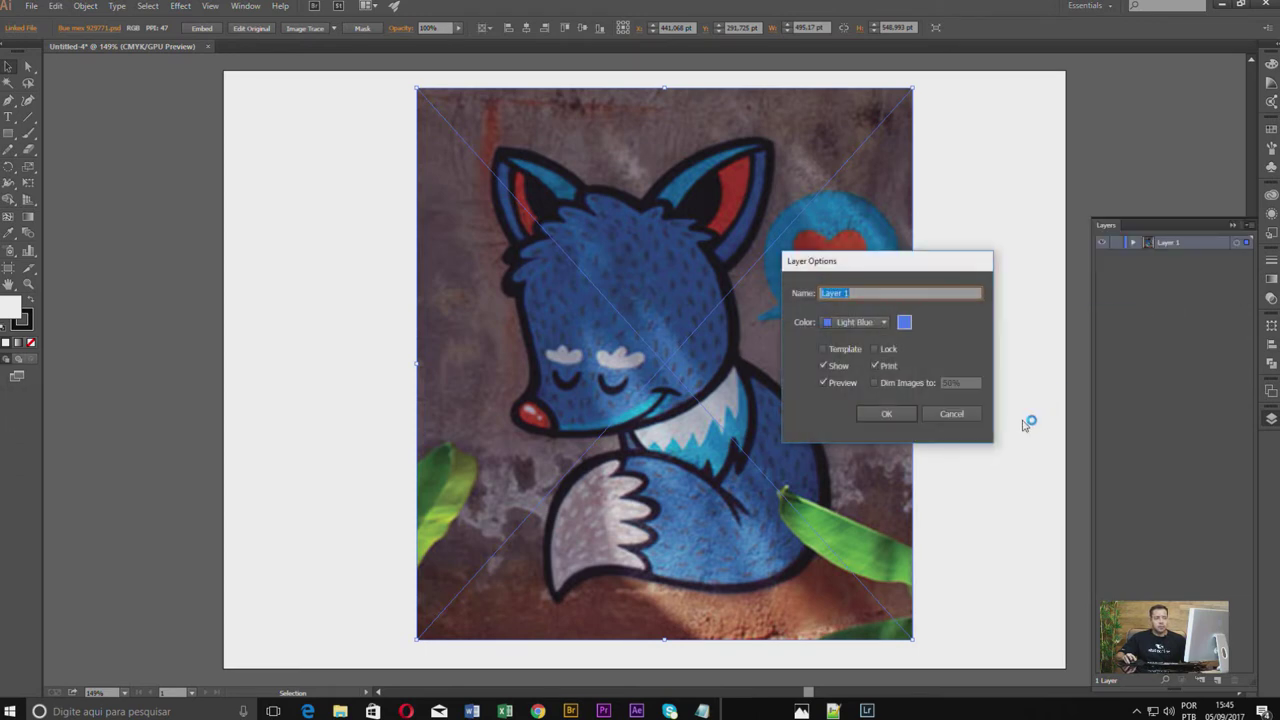
left_click(824, 350)
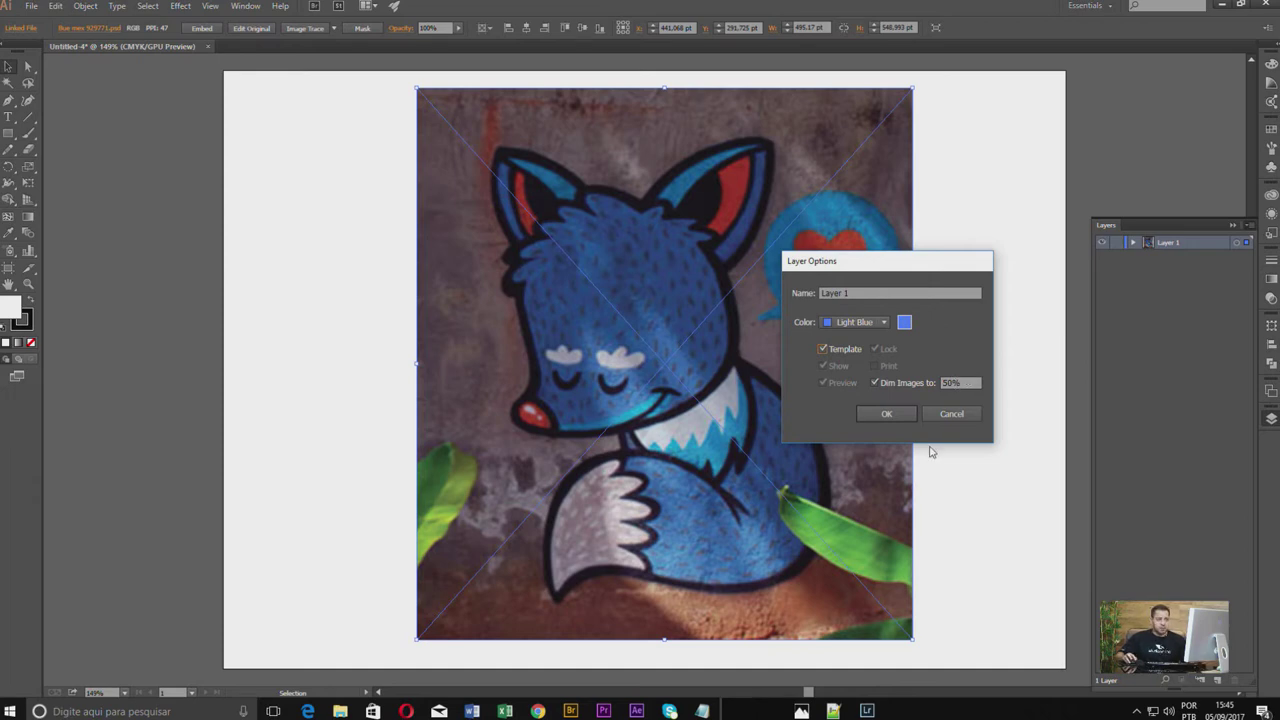
left_click(886, 414)
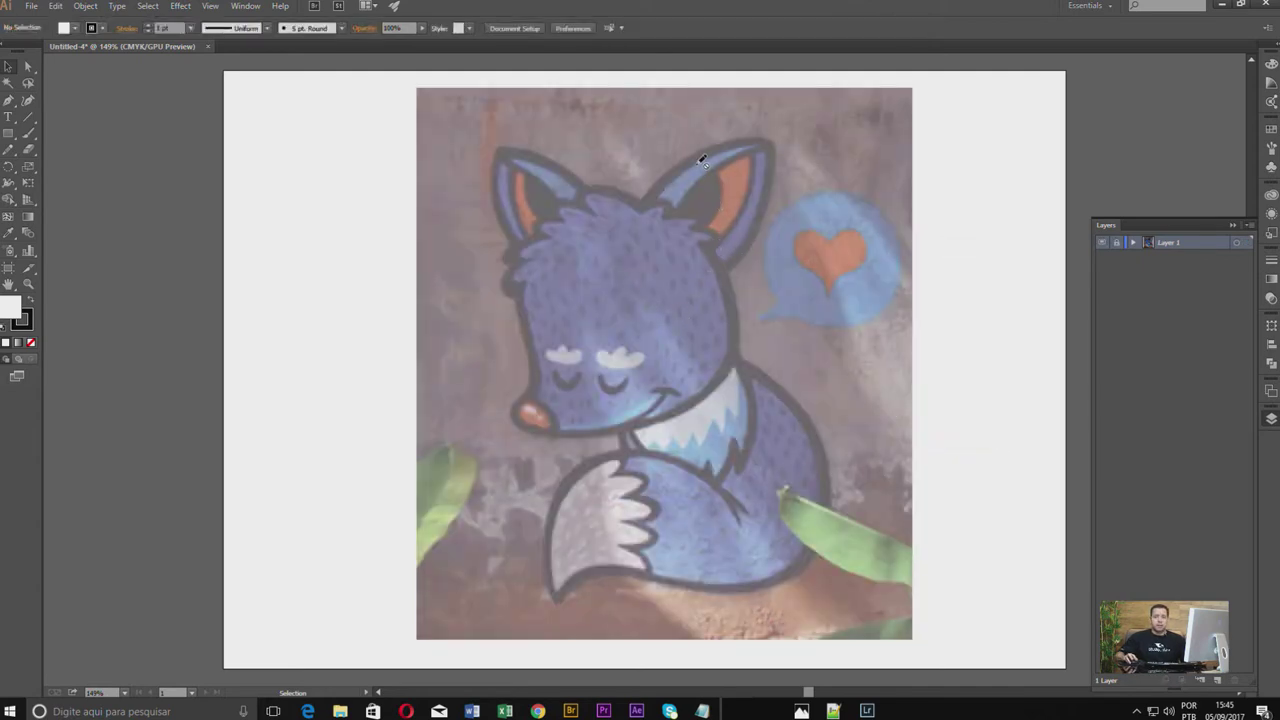
Step: Lock Layer 1, add a tracing layer, set no fill with stroke active, and select the Paintbrush
left_click(1116, 243)
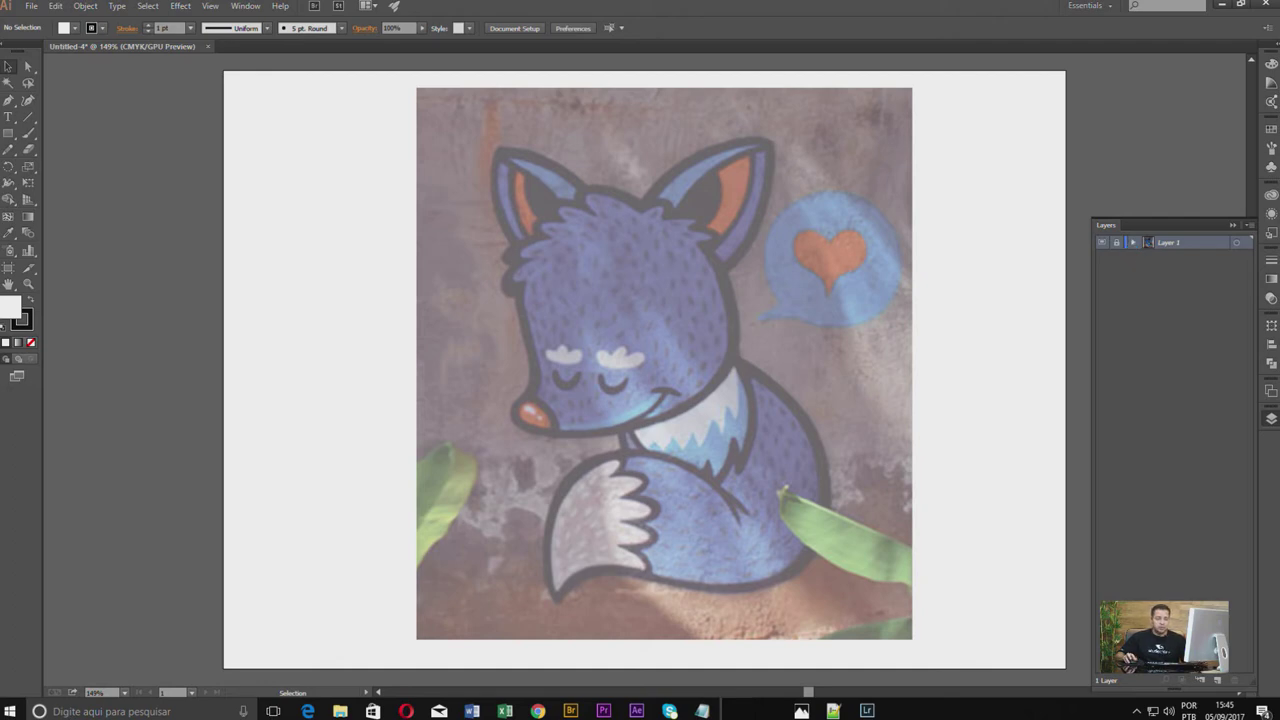
left_click(1220, 683)
left_click(10, 307)
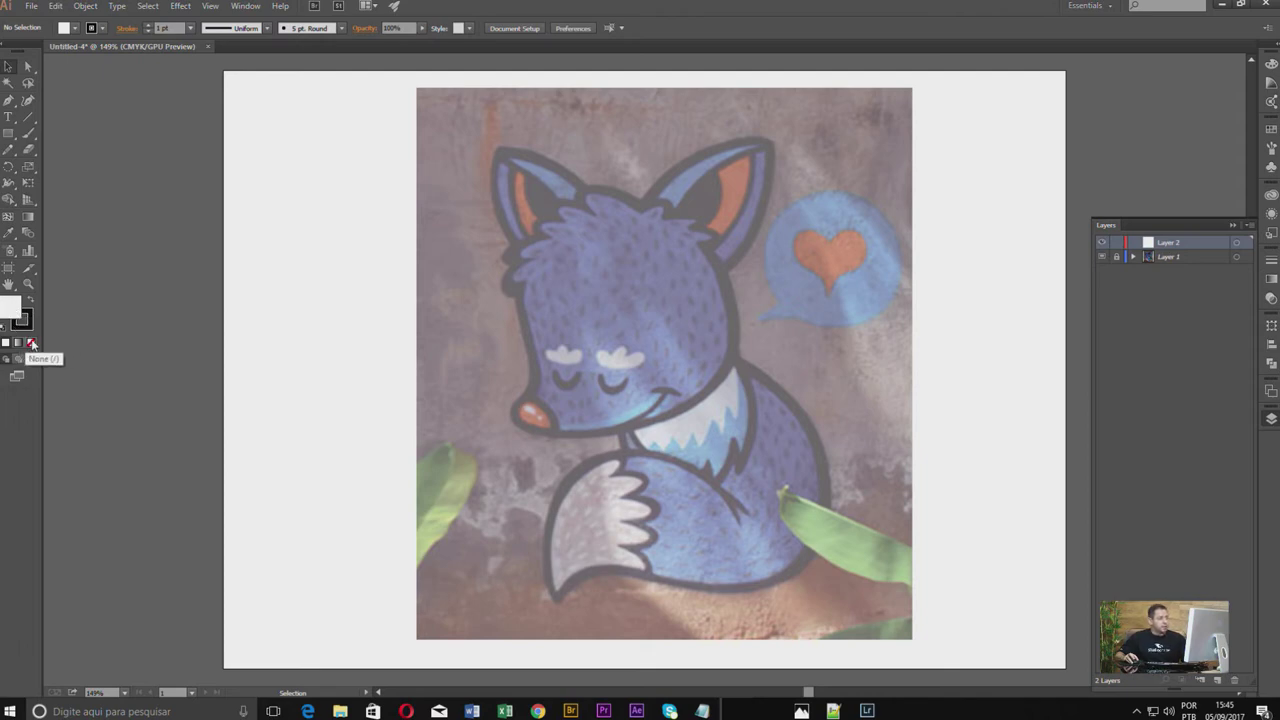
left_click(31, 344)
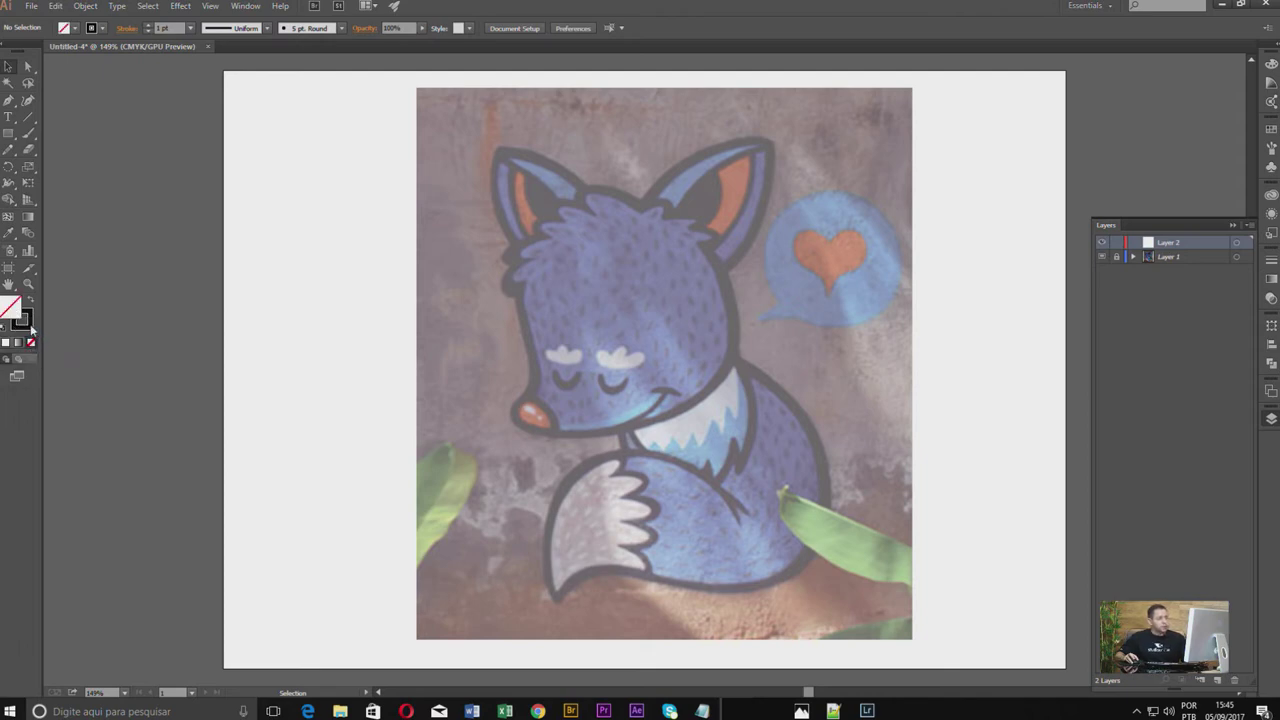
left_click(31, 327)
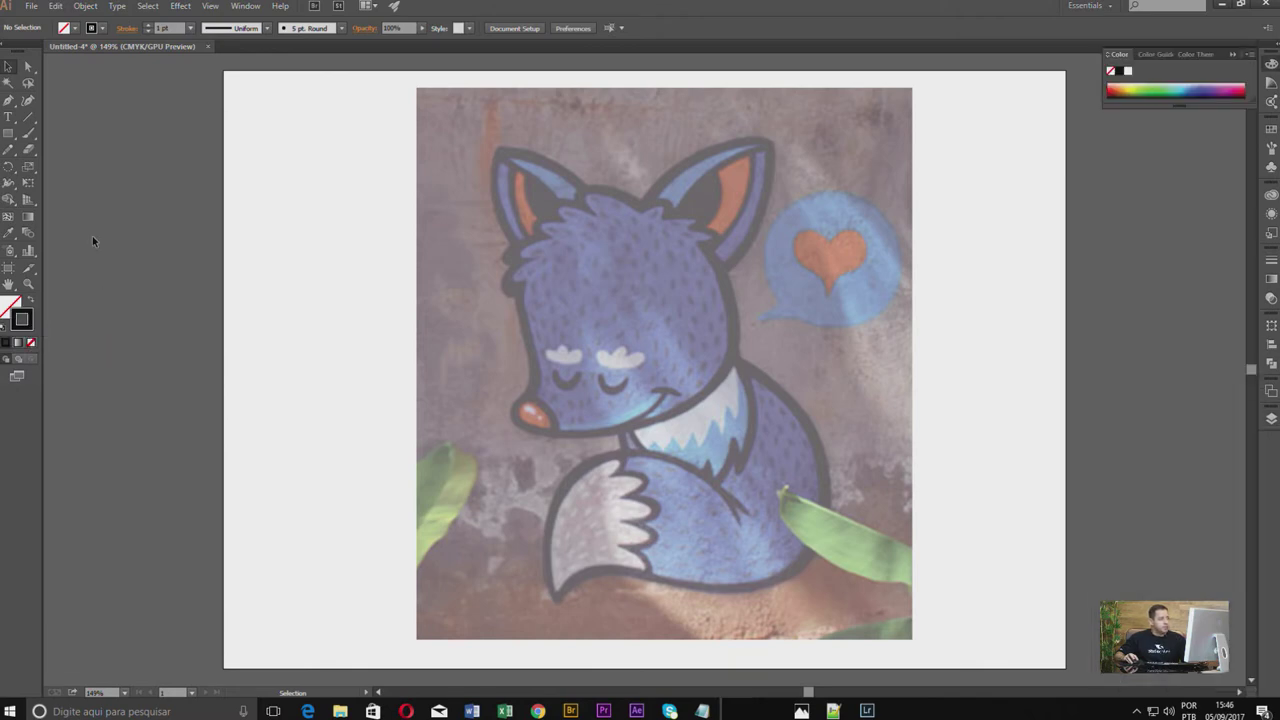
left_click(29, 136)
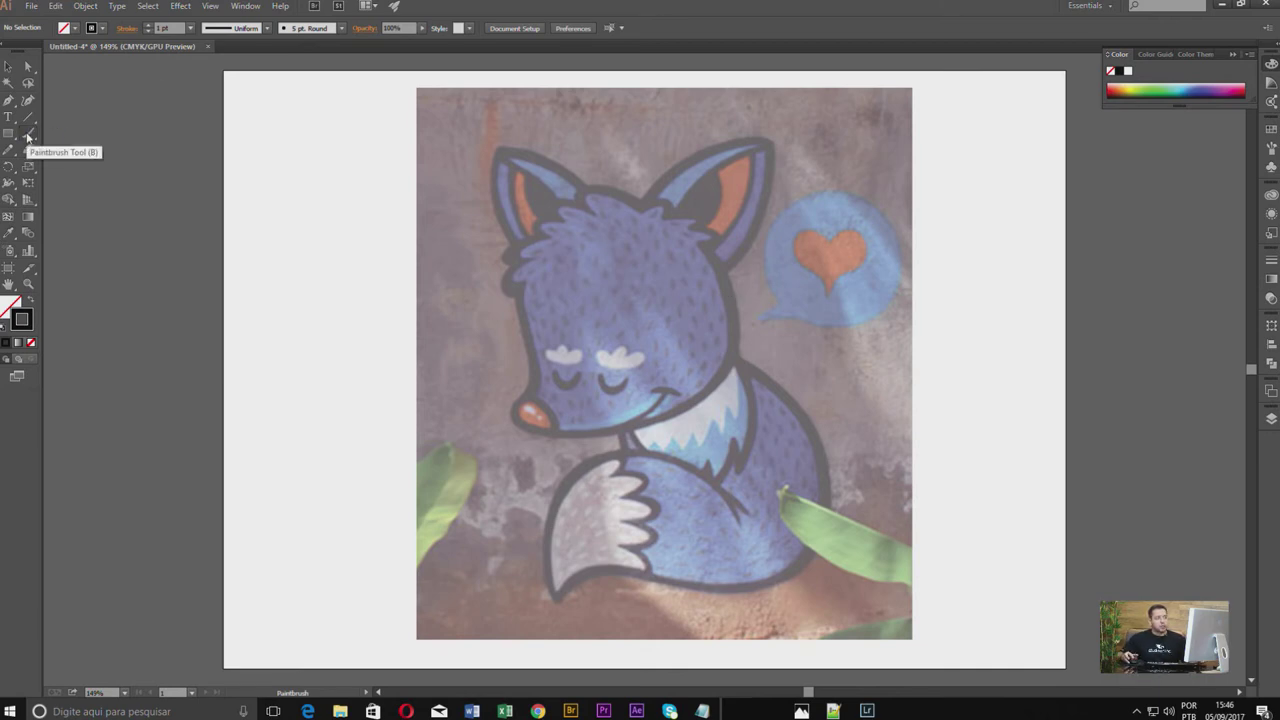
left_click(28, 135)
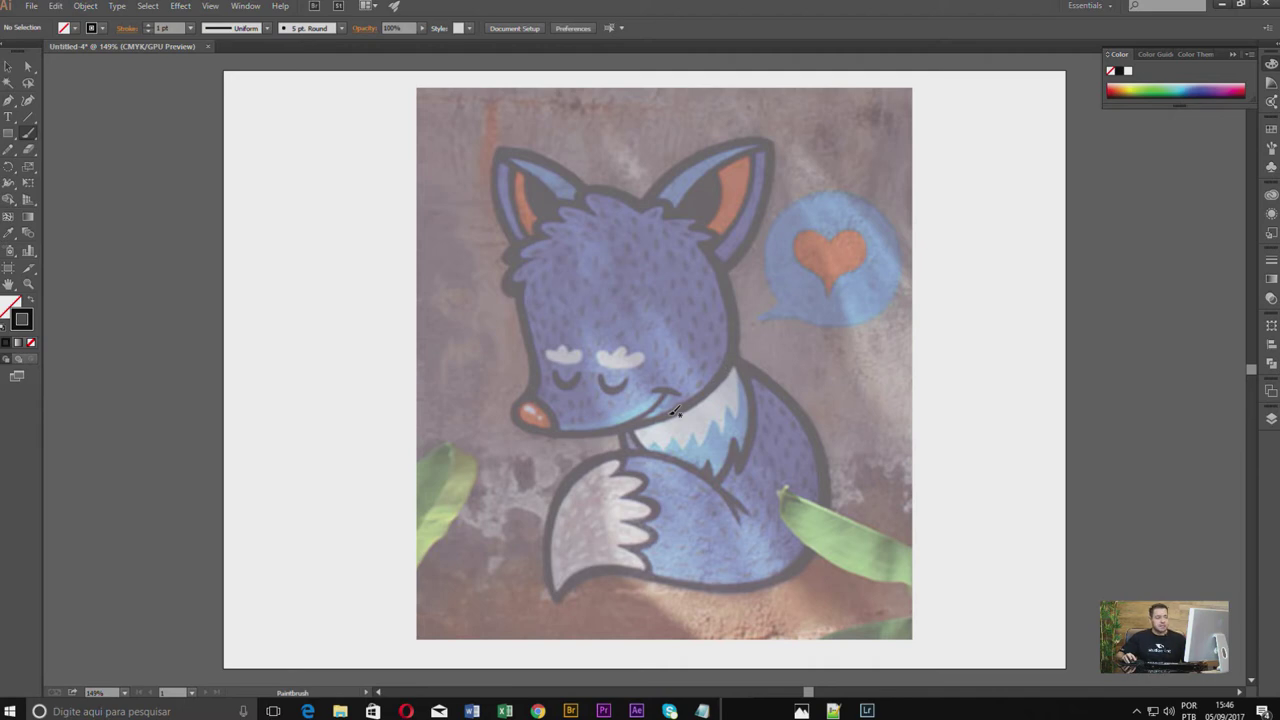
Step: Trace the fox's neck, cheek, head outline and smile in black brush strokes
mouse_move(650, 420)
left_mouse_down()
mouse_move(708, 396)
mouse_move(733, 362)
mouse_move(737, 302)
mouse_move(704, 224)
mouse_move(590, 183)
mouse_move(586, 205)
mouse_move(566, 203)
mouse_move(545, 233)
left_mouse_up()
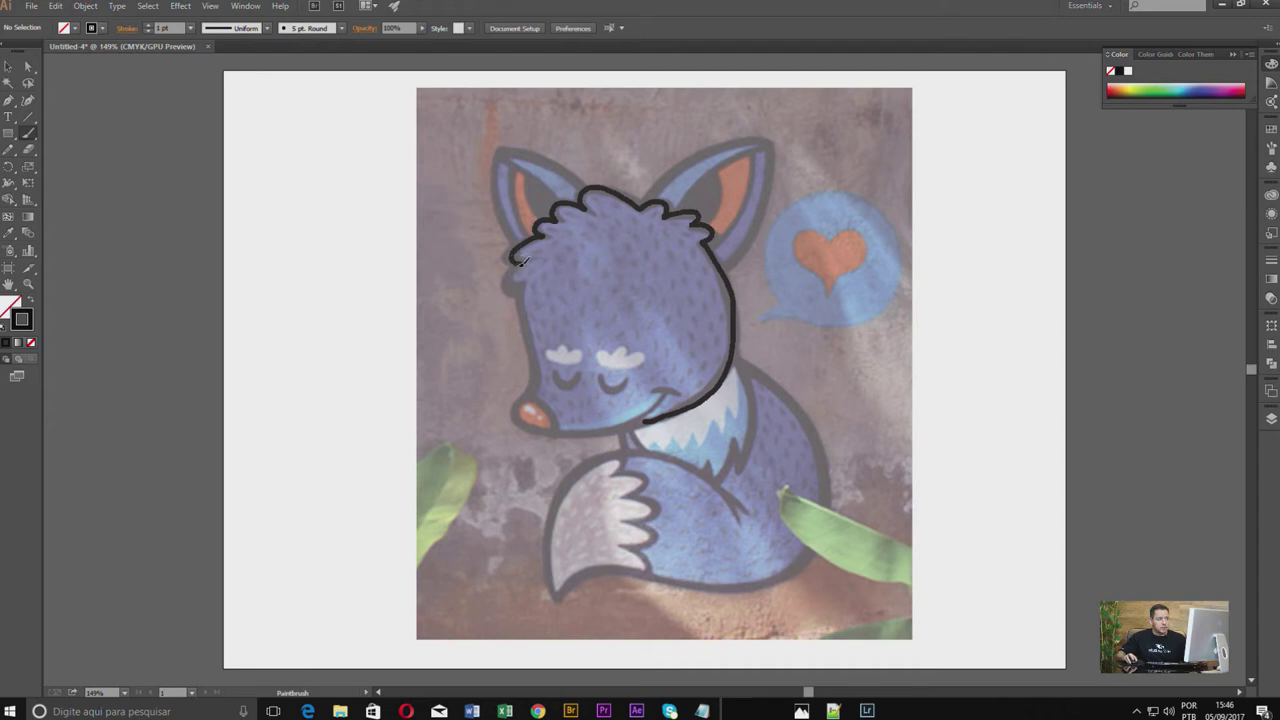
mouse_move(510, 274)
left_mouse_down()
mouse_move(535, 358)
mouse_move(520, 399)
mouse_move(532, 427)
mouse_move(572, 436)
mouse_move(625, 424)
left_mouse_up()
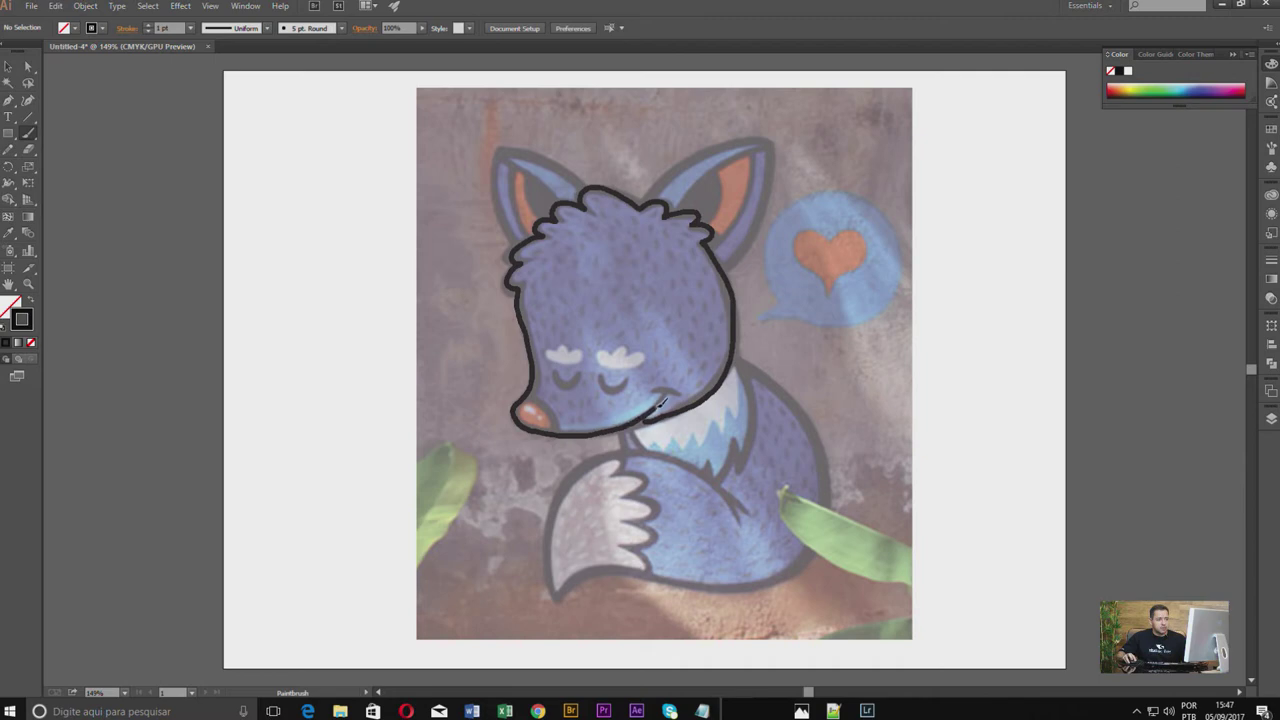
left_click_drag(676, 387, 678, 389)
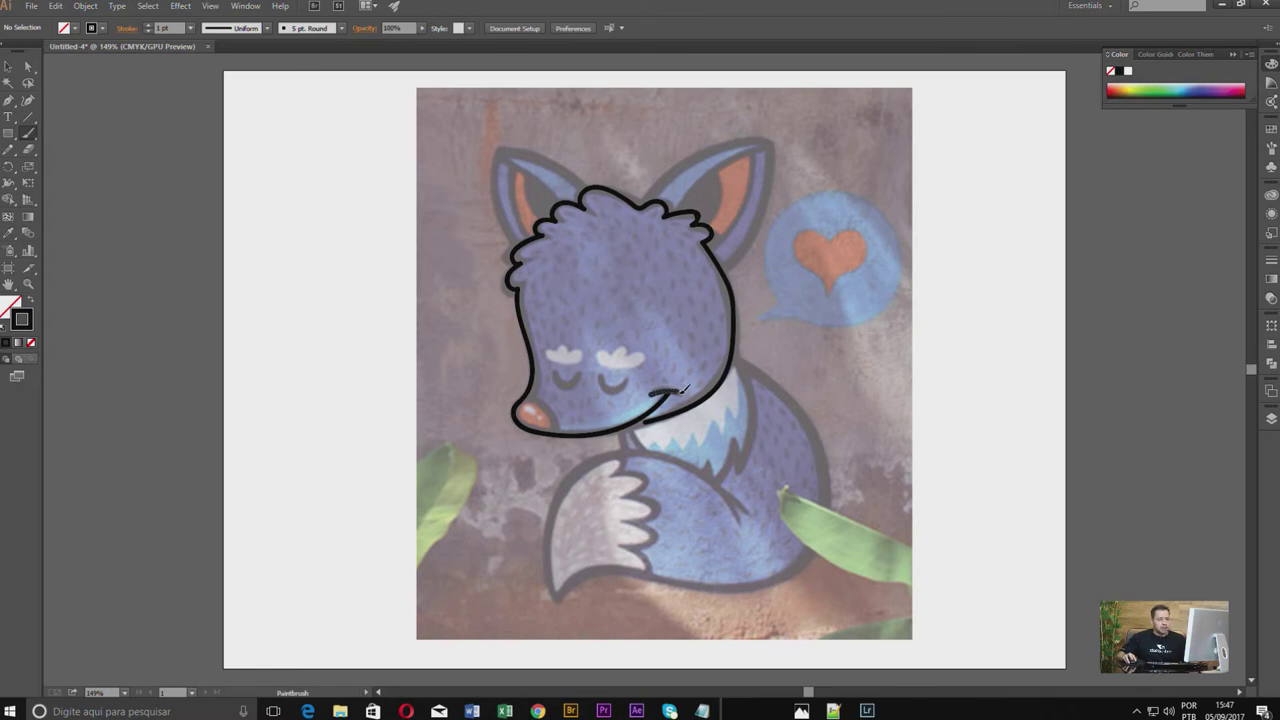
left_click_drag(685, 391, 682, 392)
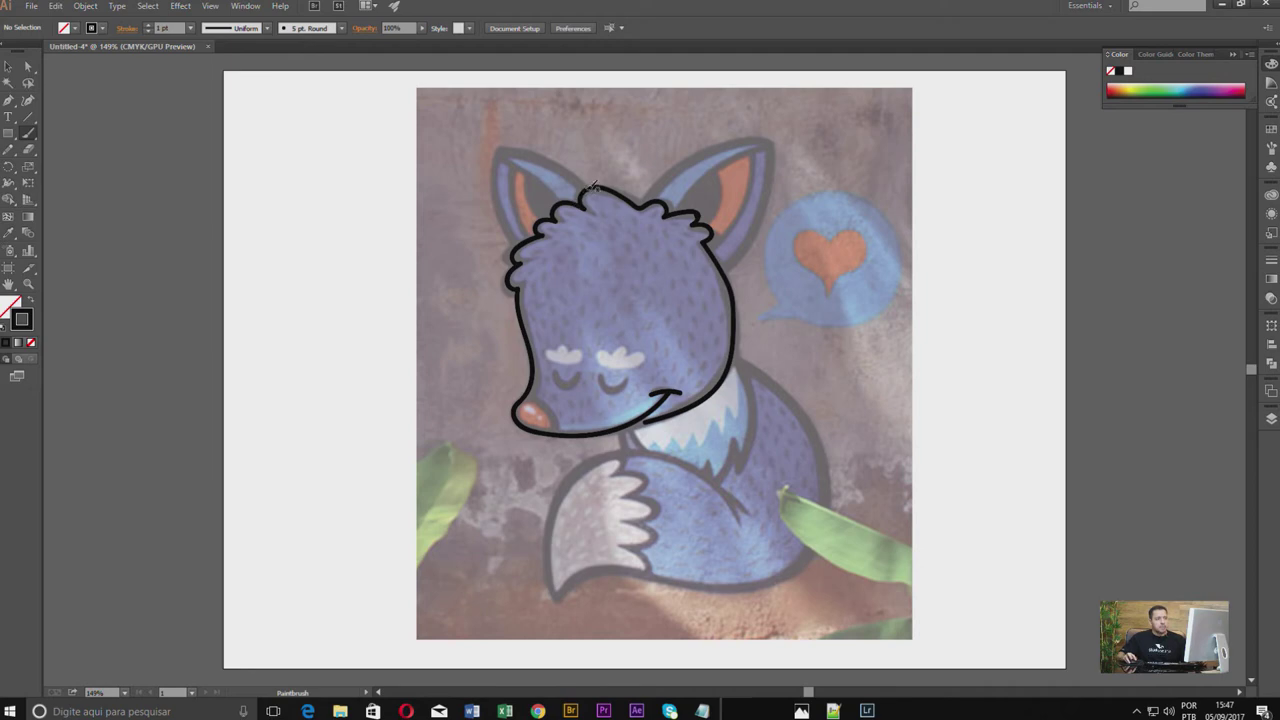
Step: Trace both ears' outer edges, inner edges and inner lines
left_click_drag(585, 178, 514, 149)
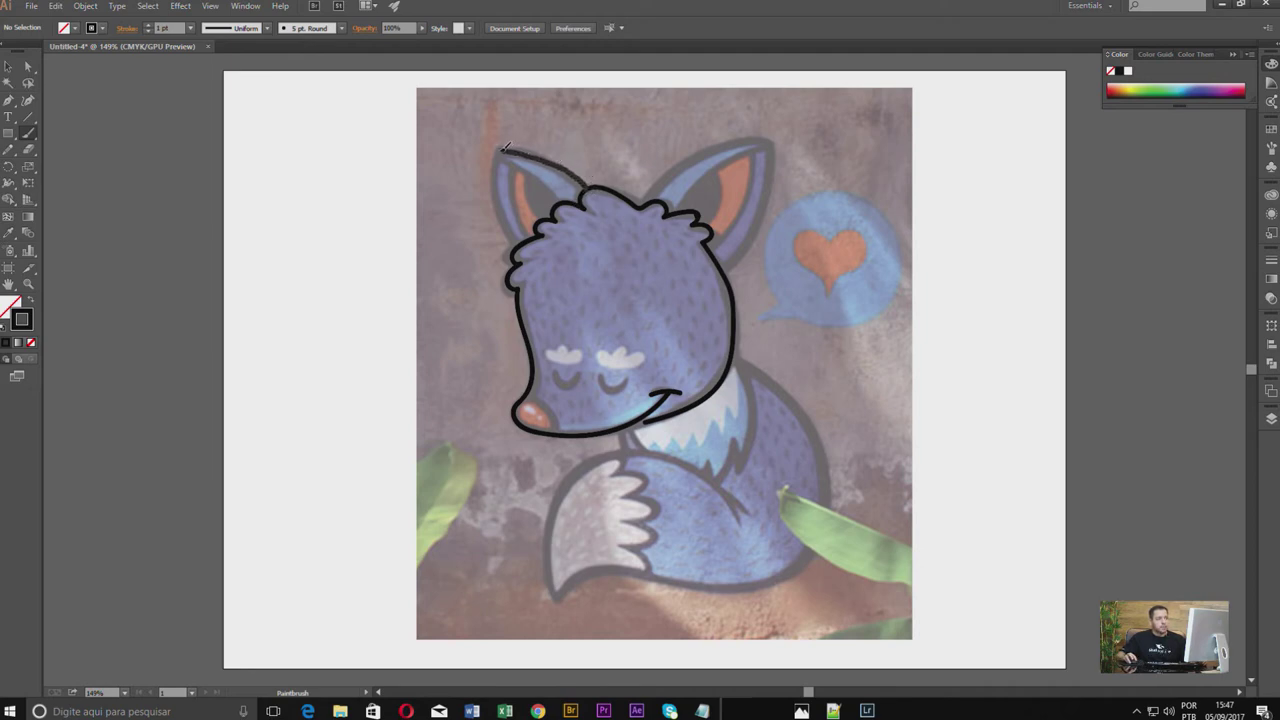
left_click_drag(505, 147, 507, 218)
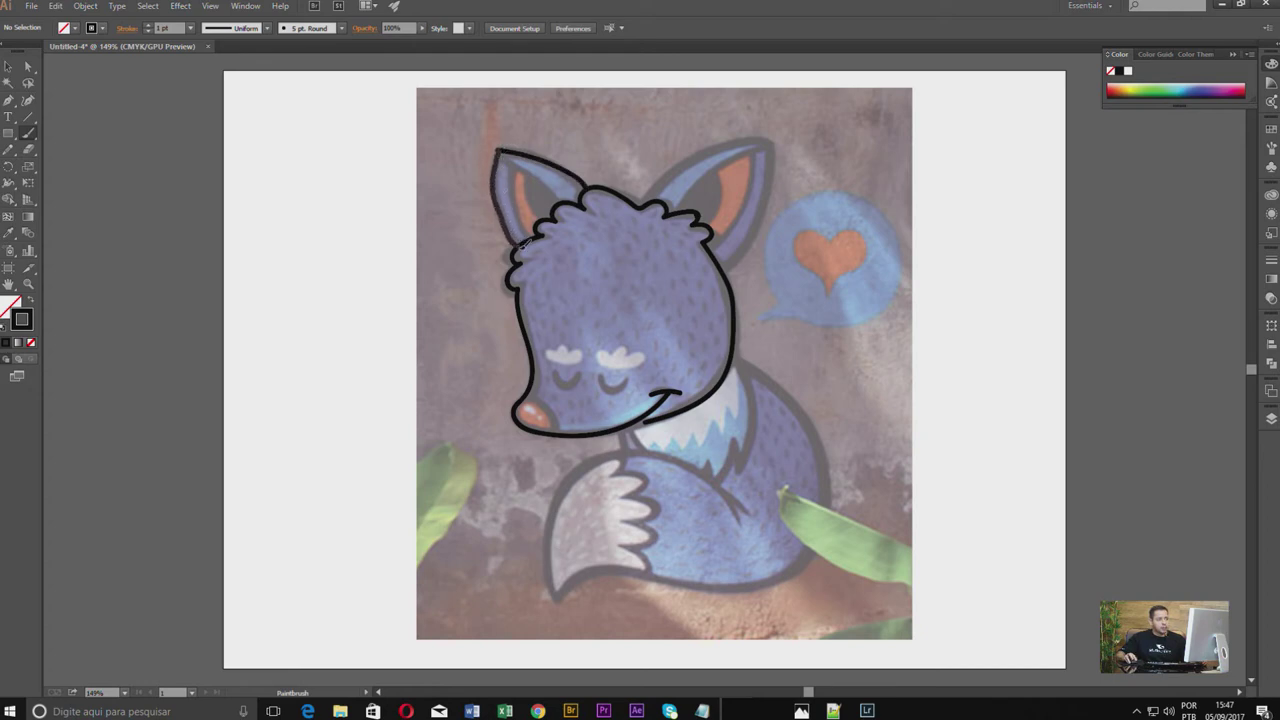
left_click_drag(507, 218, 522, 246)
mouse_move(502, 151)
left_mouse_down()
mouse_move(570, 202)
mouse_move(540, 236)
left_mouse_up()
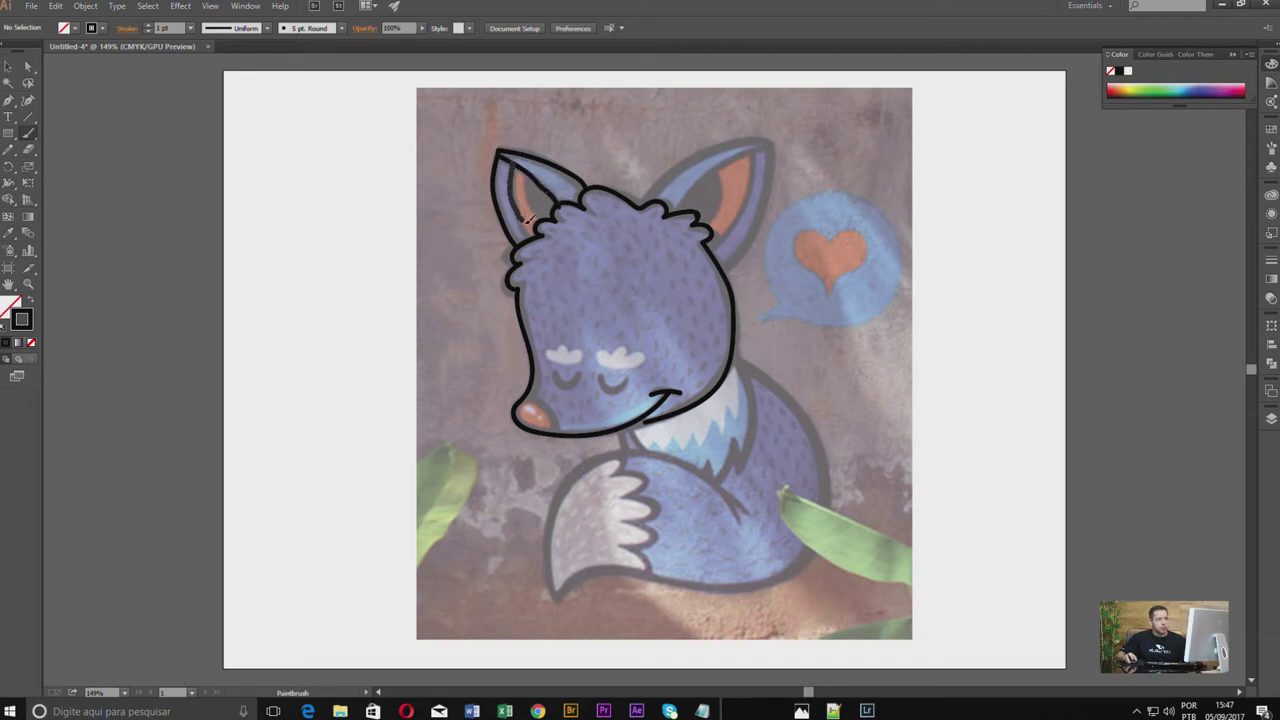
left_click_drag(530, 168, 554, 222)
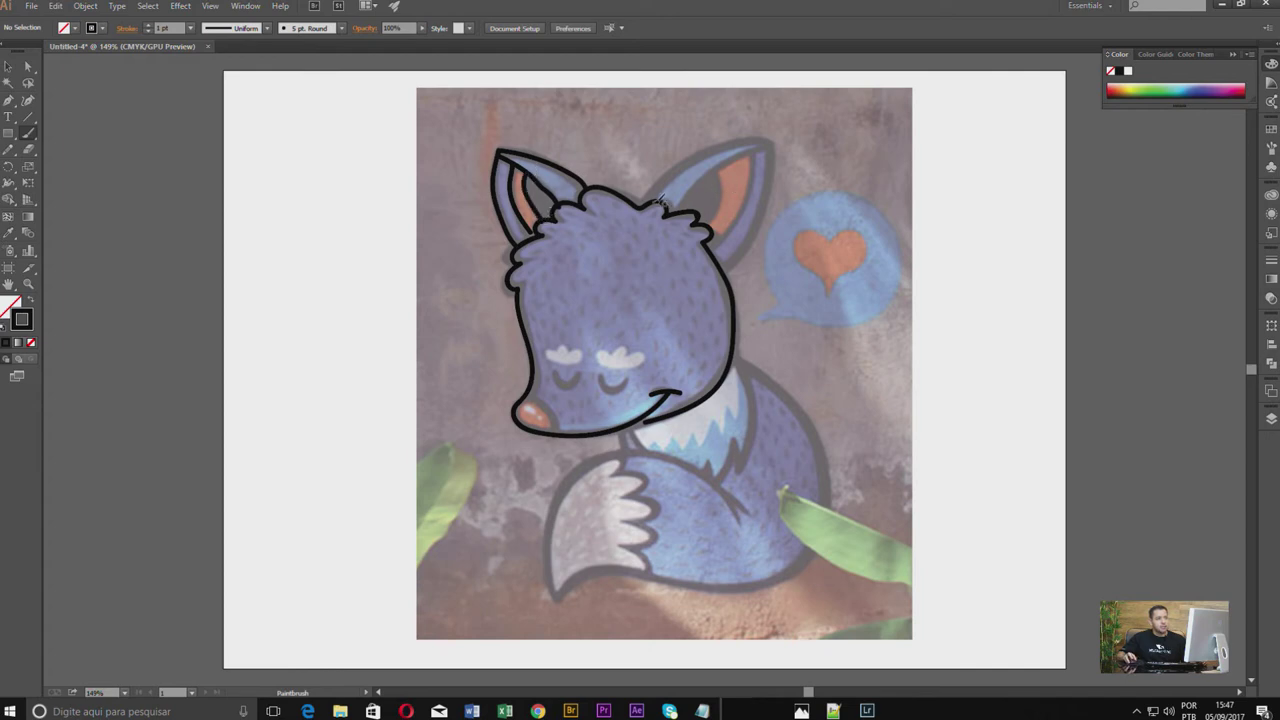
mouse_move(672, 176)
left_mouse_down()
mouse_move(730, 139)
mouse_move(776, 131)
mouse_move(763, 218)
mouse_move(724, 278)
left_mouse_up()
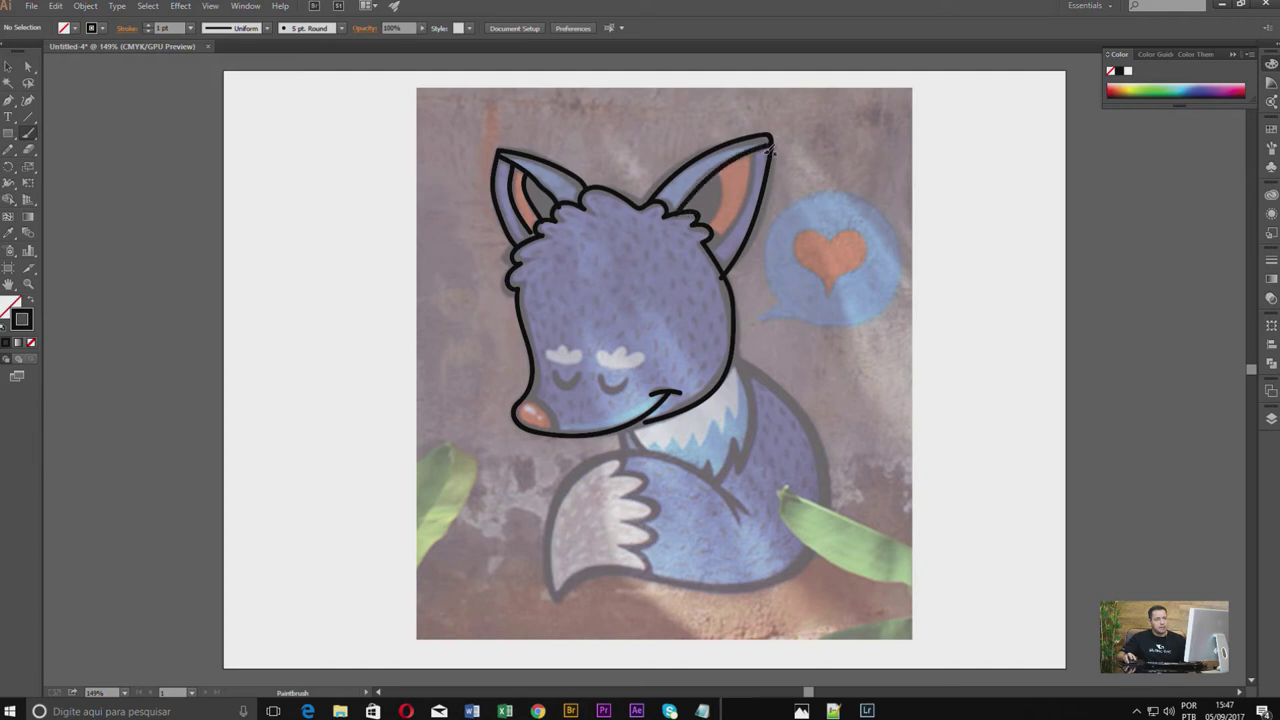
mouse_move(757, 150)
left_mouse_down()
mouse_move(741, 220)
mouse_move(712, 250)
left_mouse_up()
left_click_drag(722, 172, 704, 238)
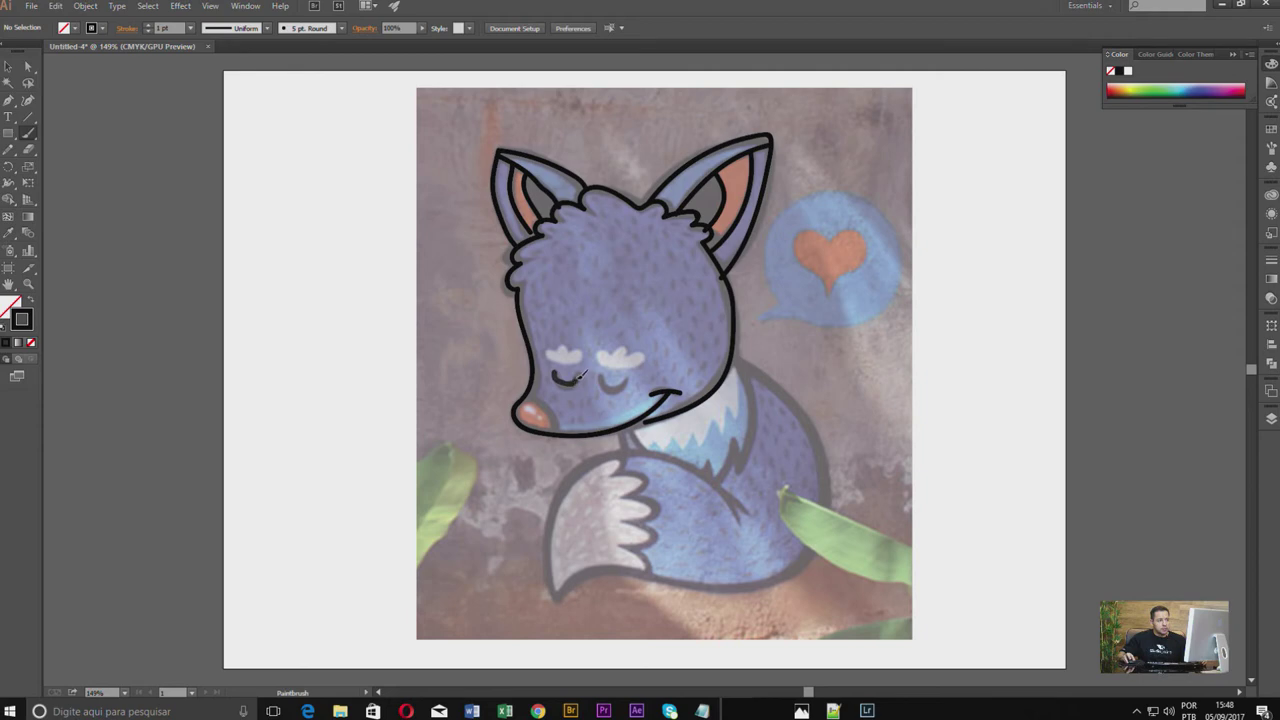
Step: Paint the closed eye, both cloud-shaped eyebrows, and the jaw line from nose to under the chin
left_click_drag(598, 378, 626, 377)
mouse_move(549, 355)
left_mouse_down()
mouse_move(591, 350)
mouse_move(574, 342)
left_mouse_up()
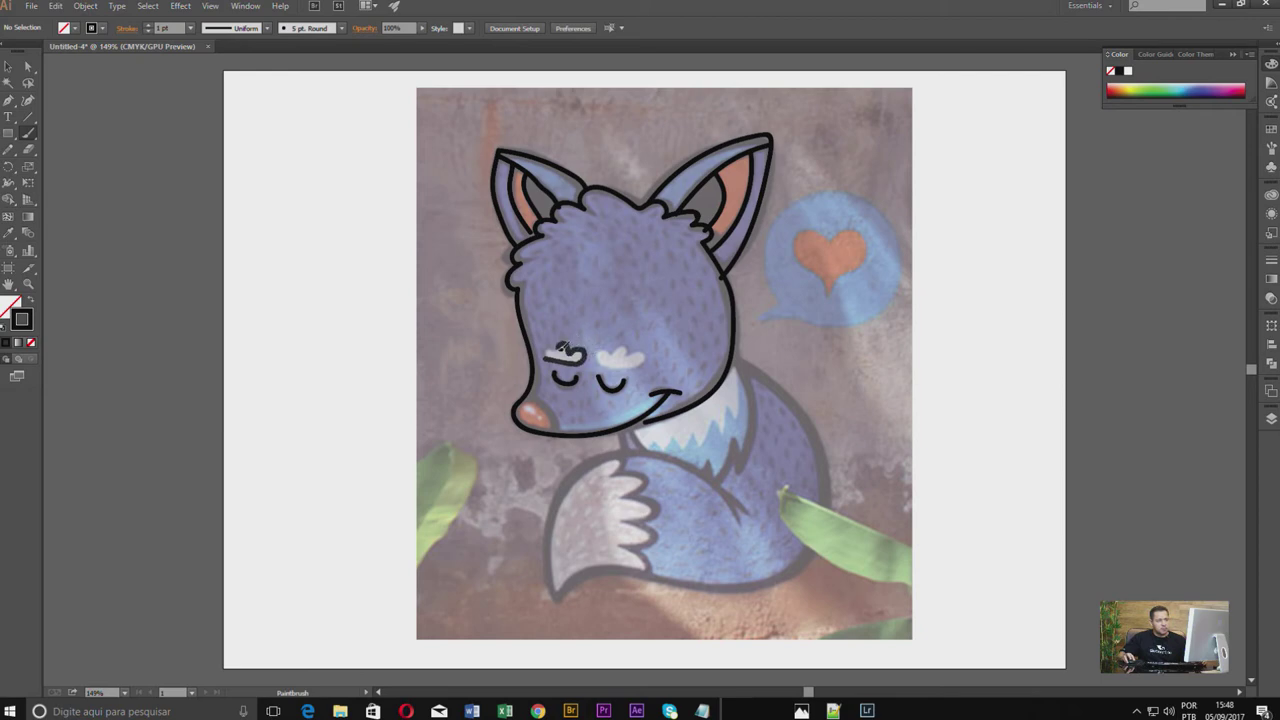
left_click_drag(550, 354, 648, 347)
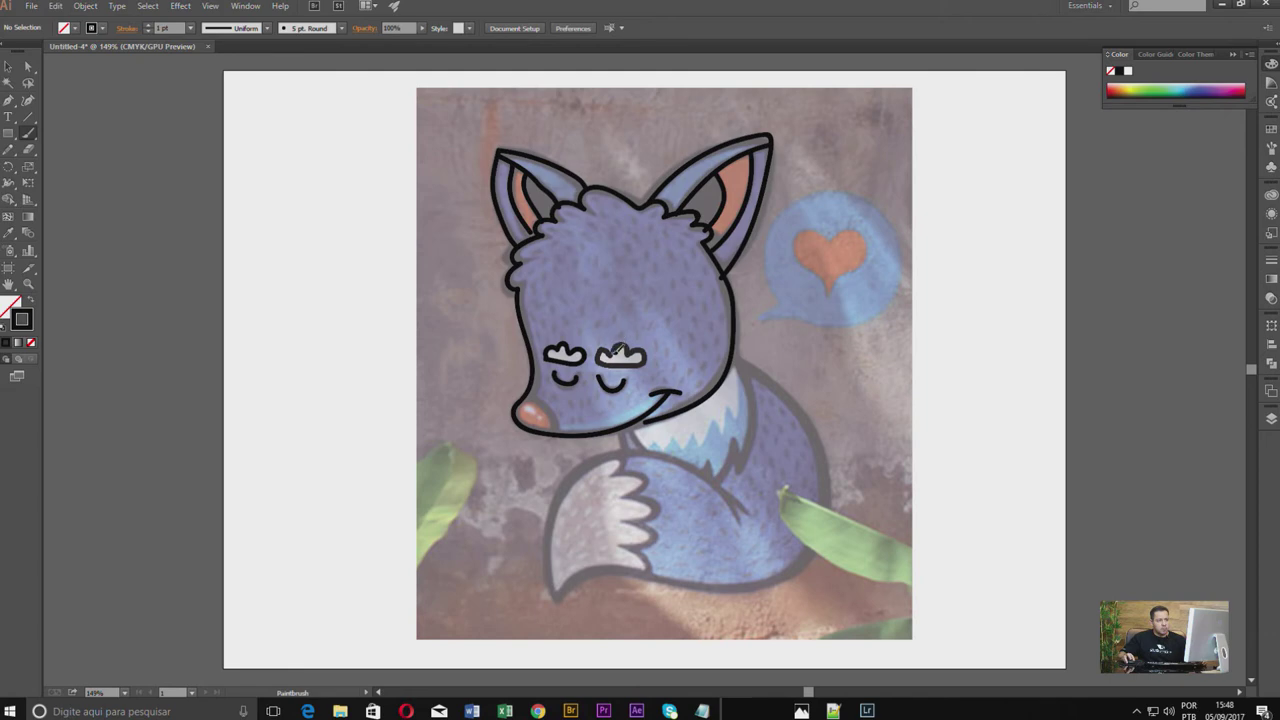
left_click_drag(620, 350, 605, 364)
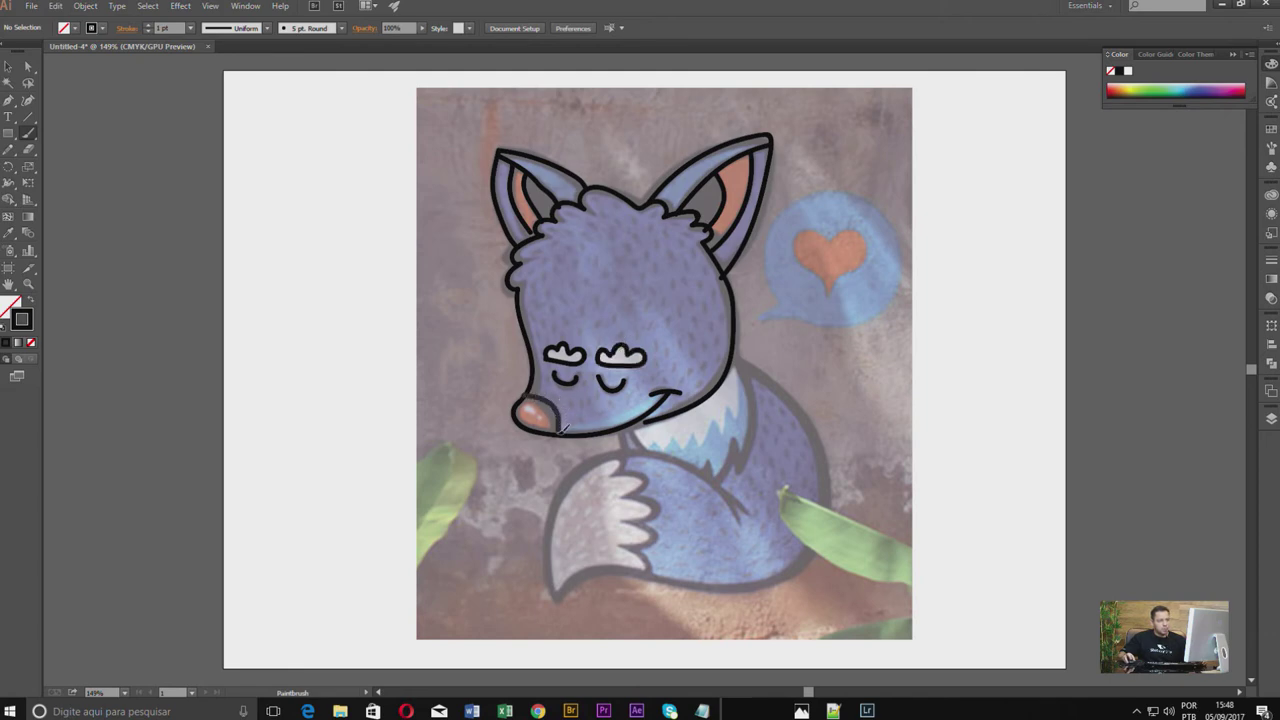
left_click_drag(563, 429, 626, 430)
left_click_drag(626, 432, 632, 447)
Step: Brush over the neck, inner body edge, tail top edge and tail fur curls
mouse_move(736, 362)
left_mouse_down()
mouse_move(772, 374)
mouse_move(826, 462)
mouse_move(832, 492)
mouse_move(809, 558)
mouse_move(785, 577)
mouse_move(708, 588)
mouse_move(620, 566)
mouse_move(578, 572)
mouse_move(562, 590)
mouse_move(548, 576)
mouse_move(552, 512)
mouse_move(590, 466)
mouse_move(630, 446)
mouse_move(720, 474)
mouse_move(744, 522)
left_mouse_up()
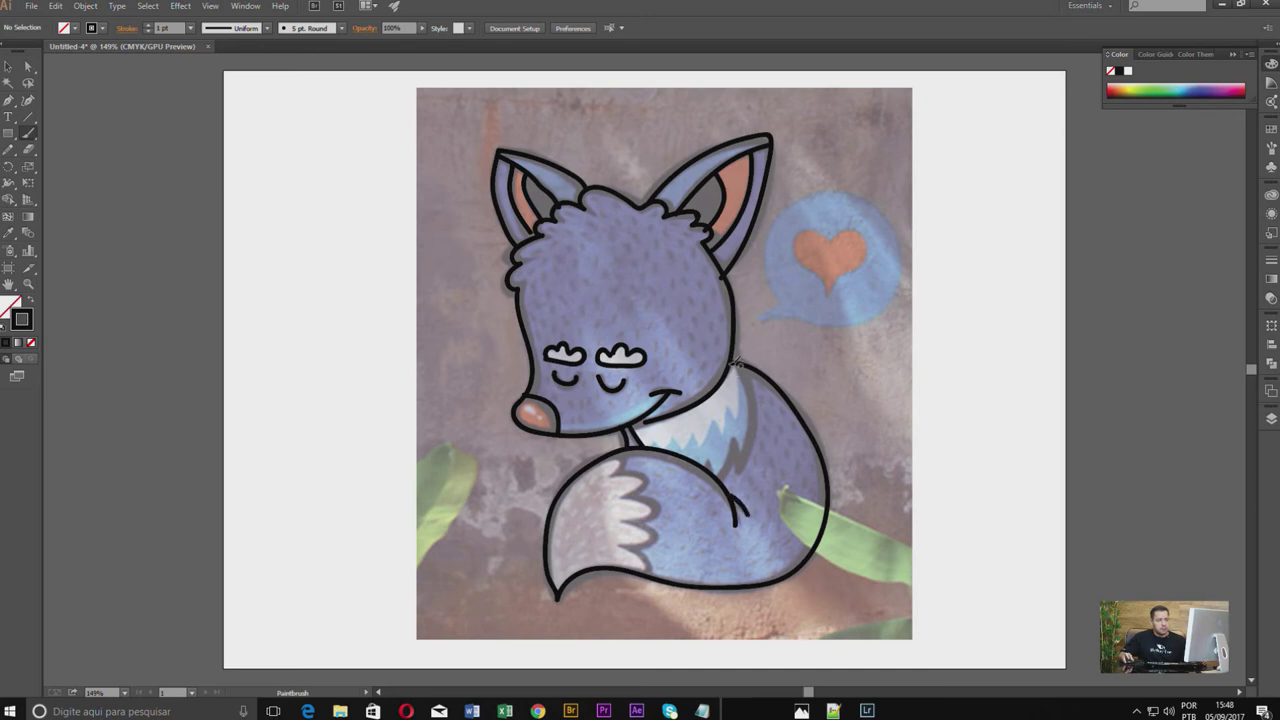
mouse_move(733, 363)
left_mouse_down()
mouse_move(758, 415)
mouse_move(743, 468)
mouse_move(737, 440)
mouse_move(726, 476)
mouse_move(700, 450)
mouse_move(736, 397)
mouse_move(731, 365)
left_mouse_up()
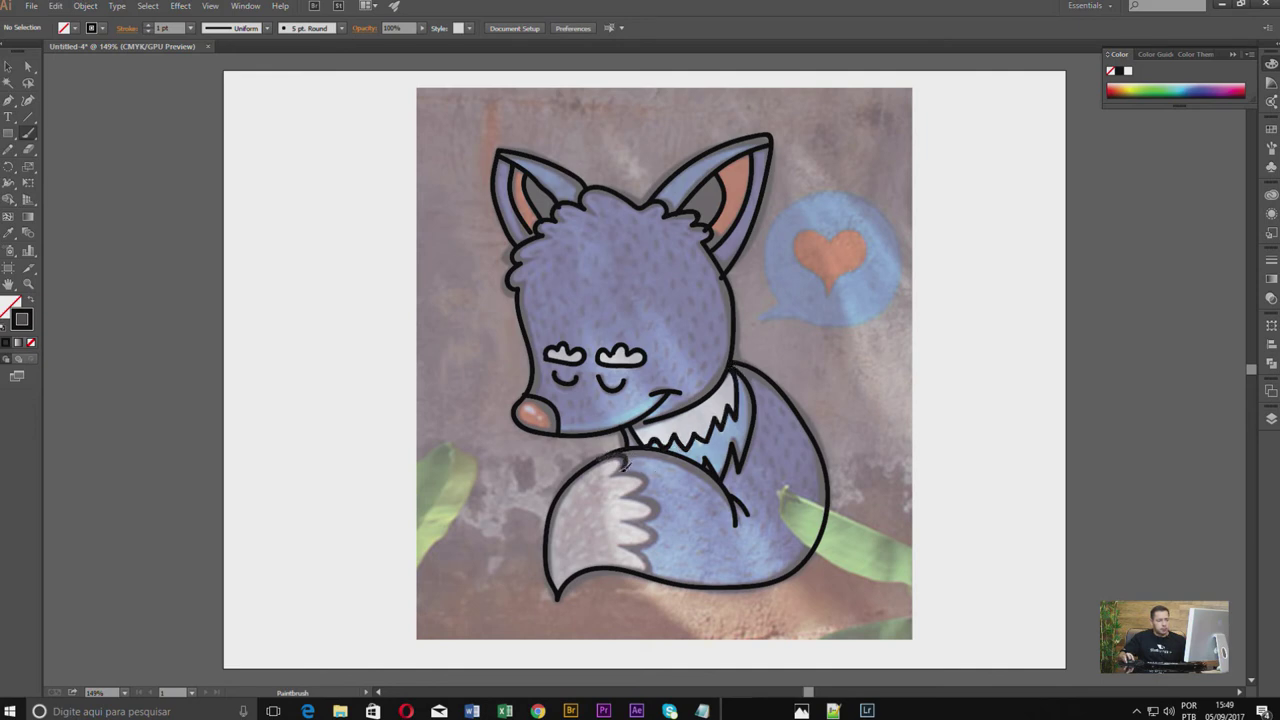
left_click_drag(620, 468, 648, 473)
left_click_drag(633, 488, 651, 560)
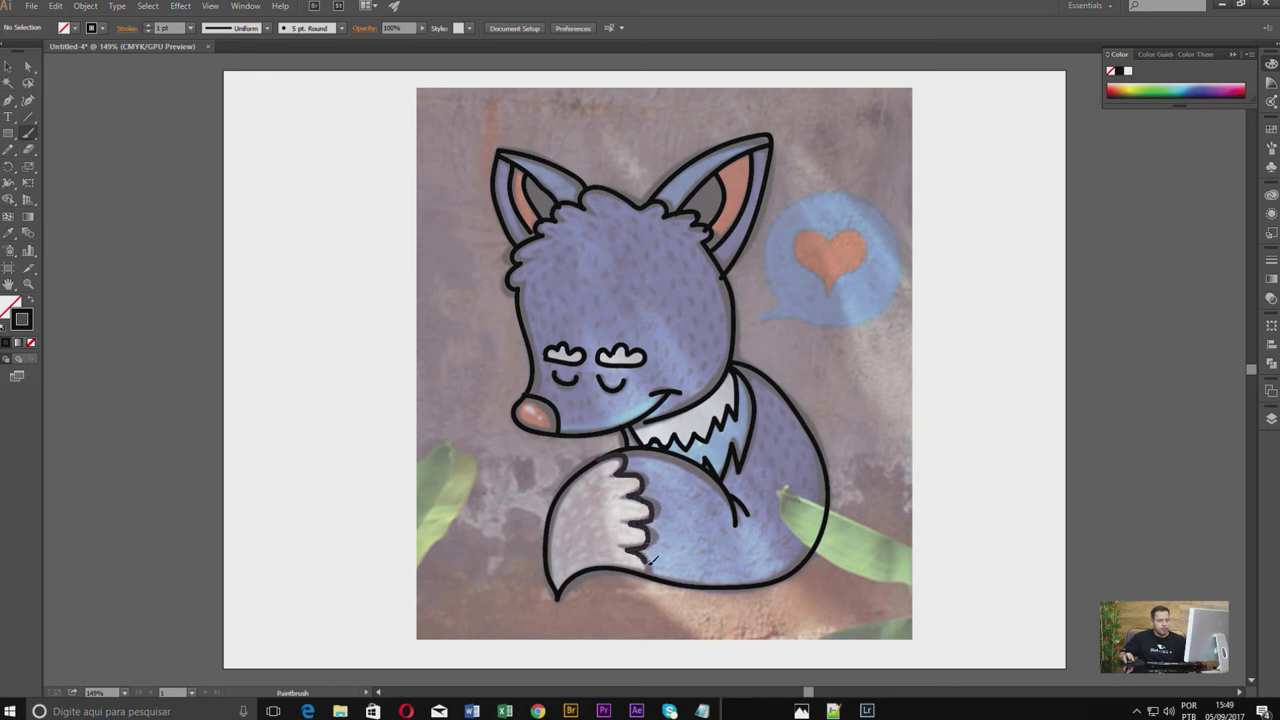
left_click_drag(651, 560, 654, 576)
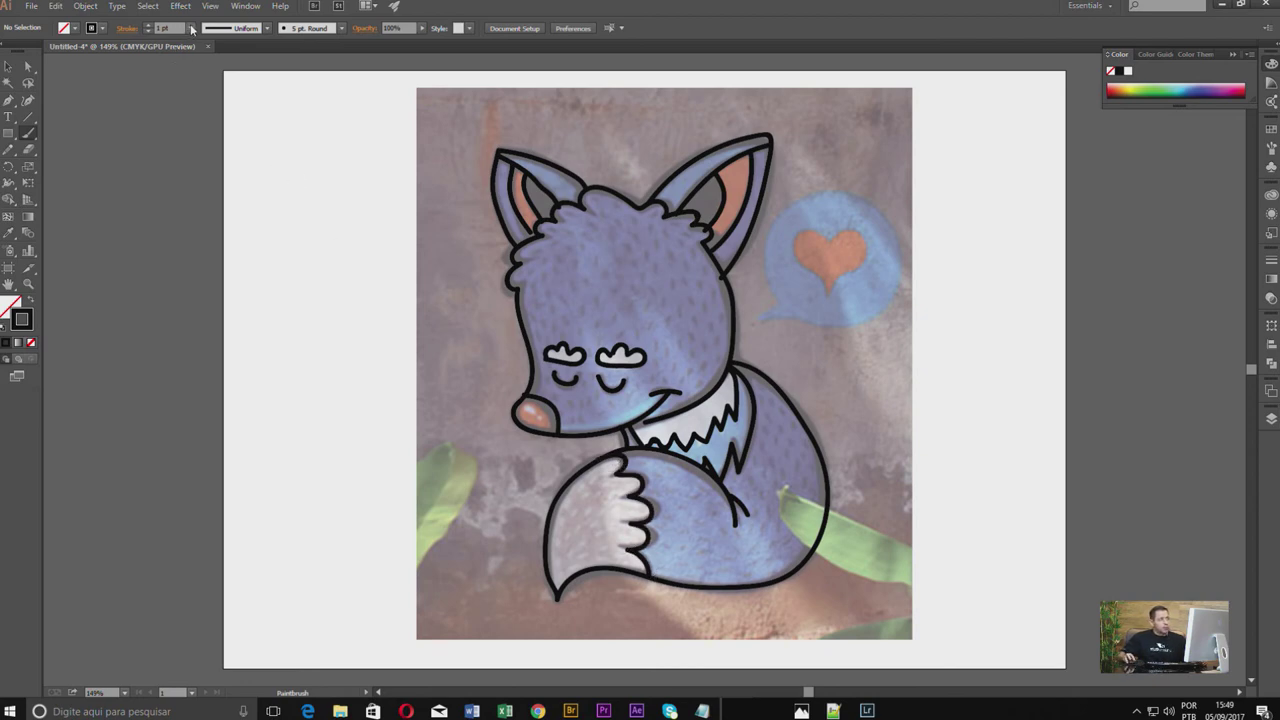
Step: Set the stroke weight to 0.75 pt and paint a nostril on the fox's nose
left_click(192, 28)
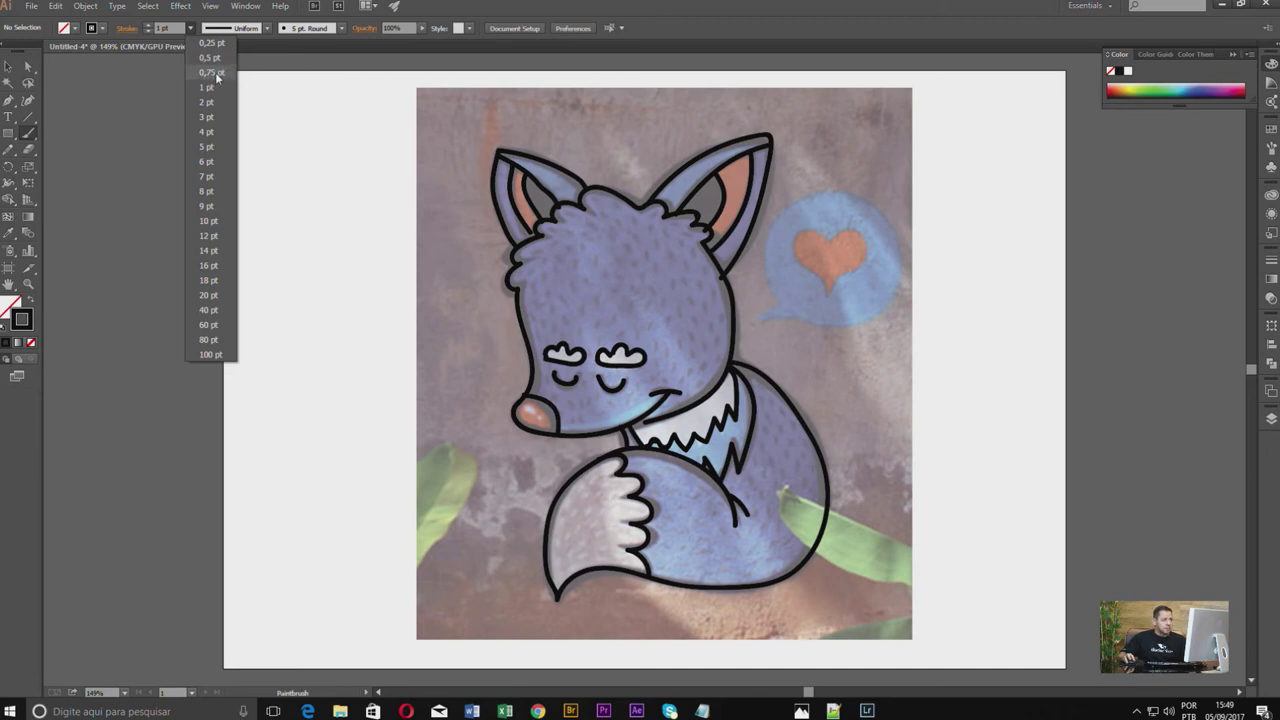
left_click(213, 73)
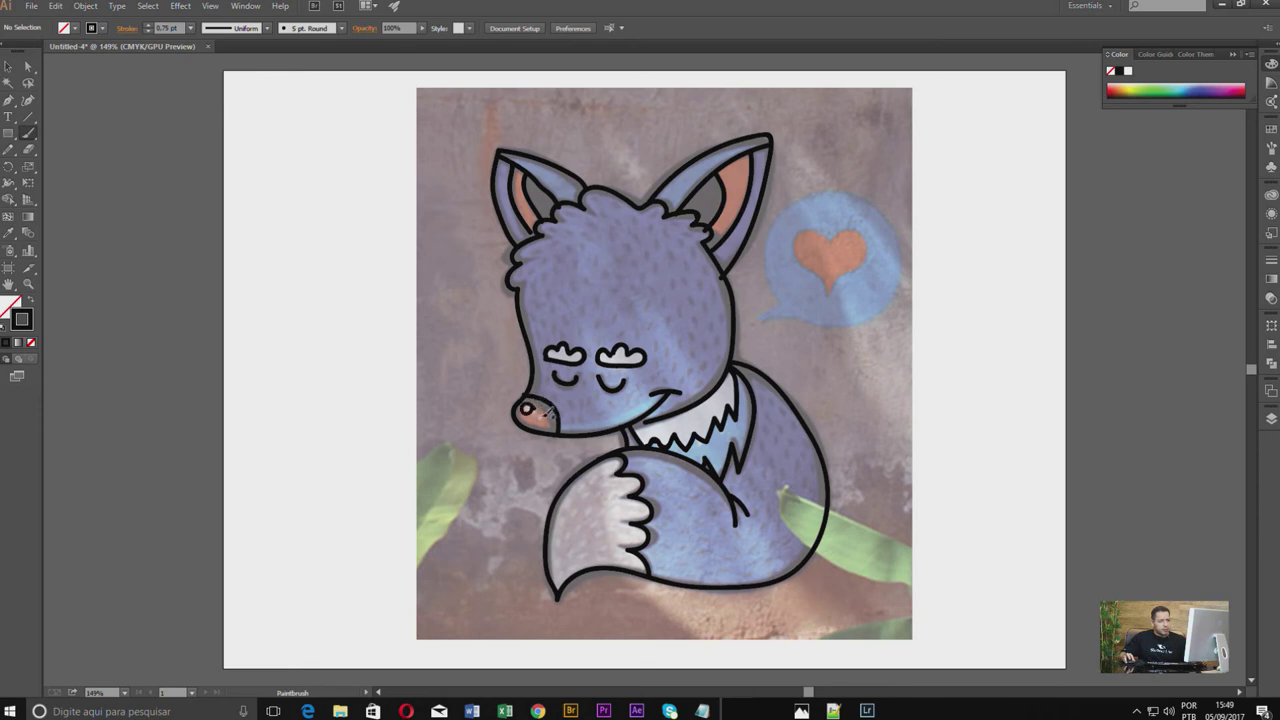
left_click_drag(533, 410, 540, 415)
Step: Restore the stroke weight to 1 pt
left_click(191, 31)
type("5")
key("Return")
type("1")
key("Return")
left_click(9, 135)
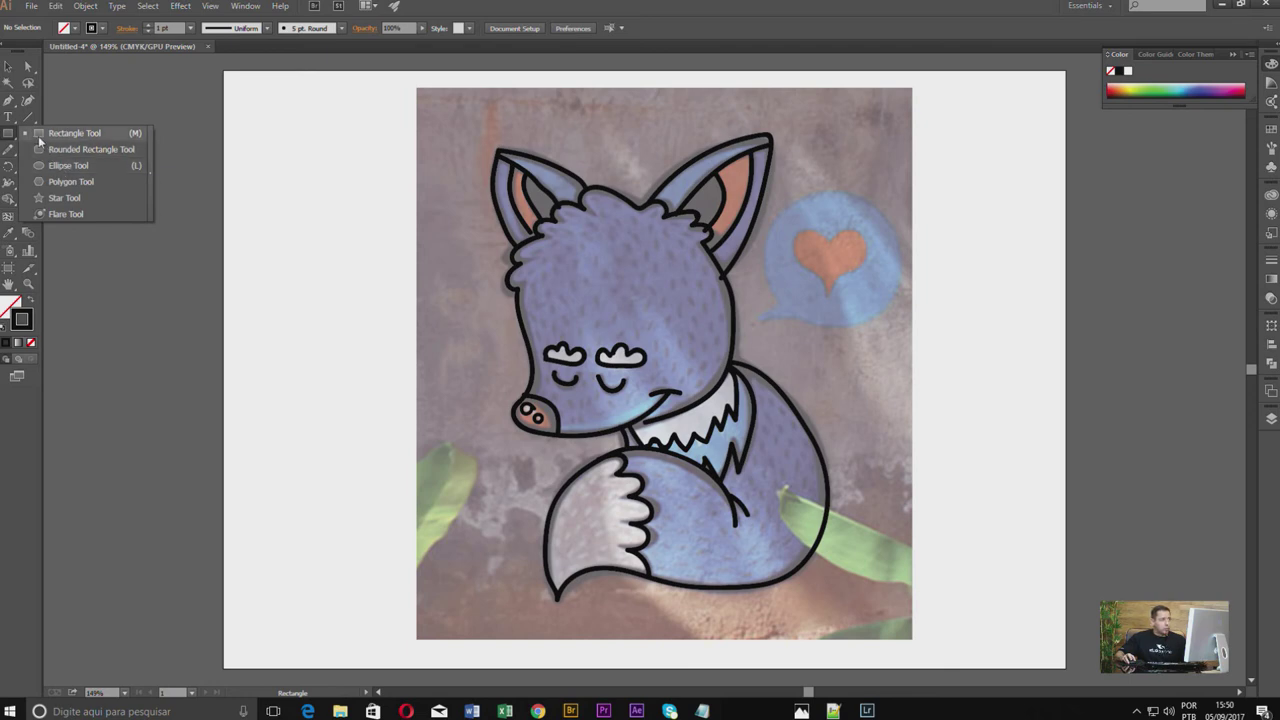
Step: Cancel the Rectangle size dialog and return to the Paintbrush Tool
left_click(583, 293)
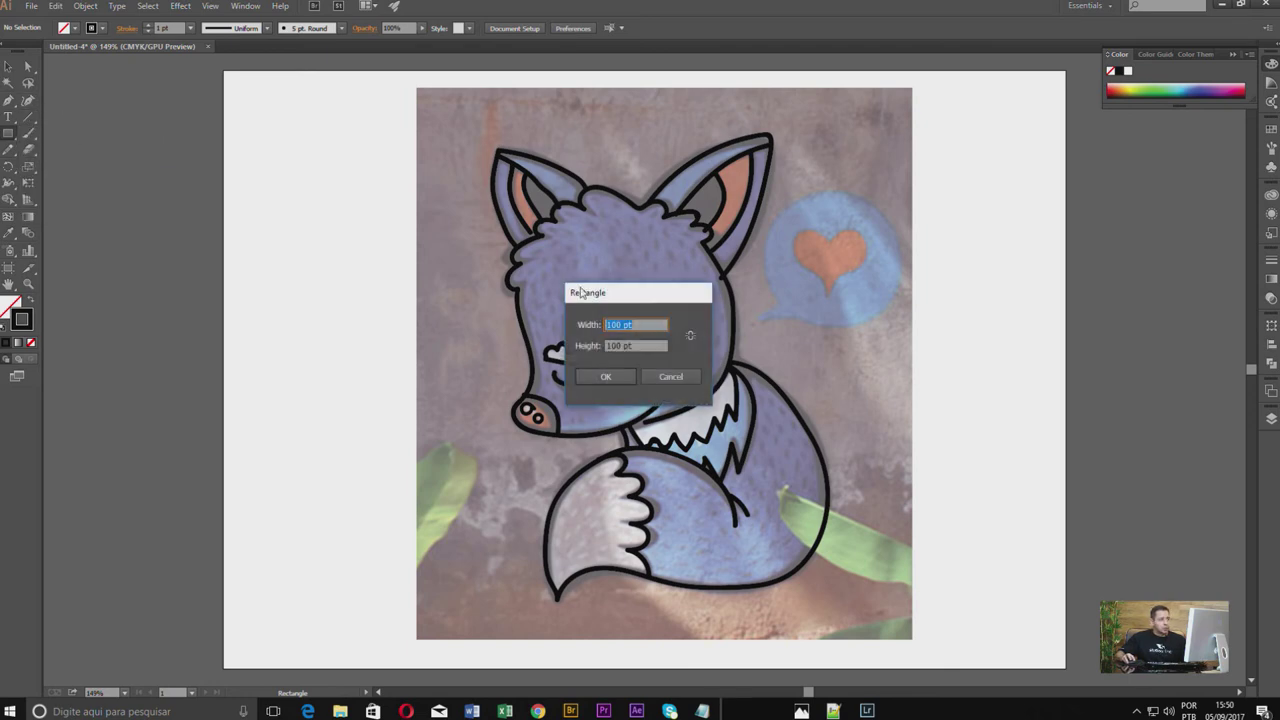
left_click(668, 372)
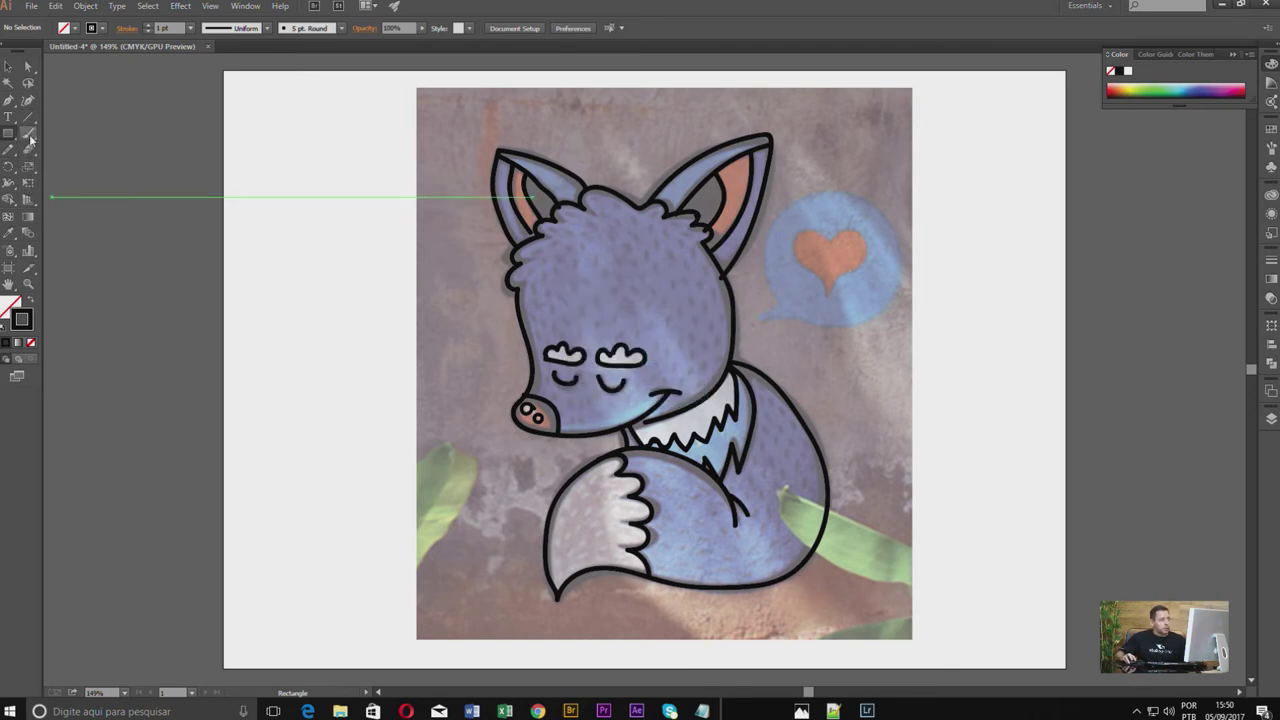
left_click(29, 137)
left_click(56, 135)
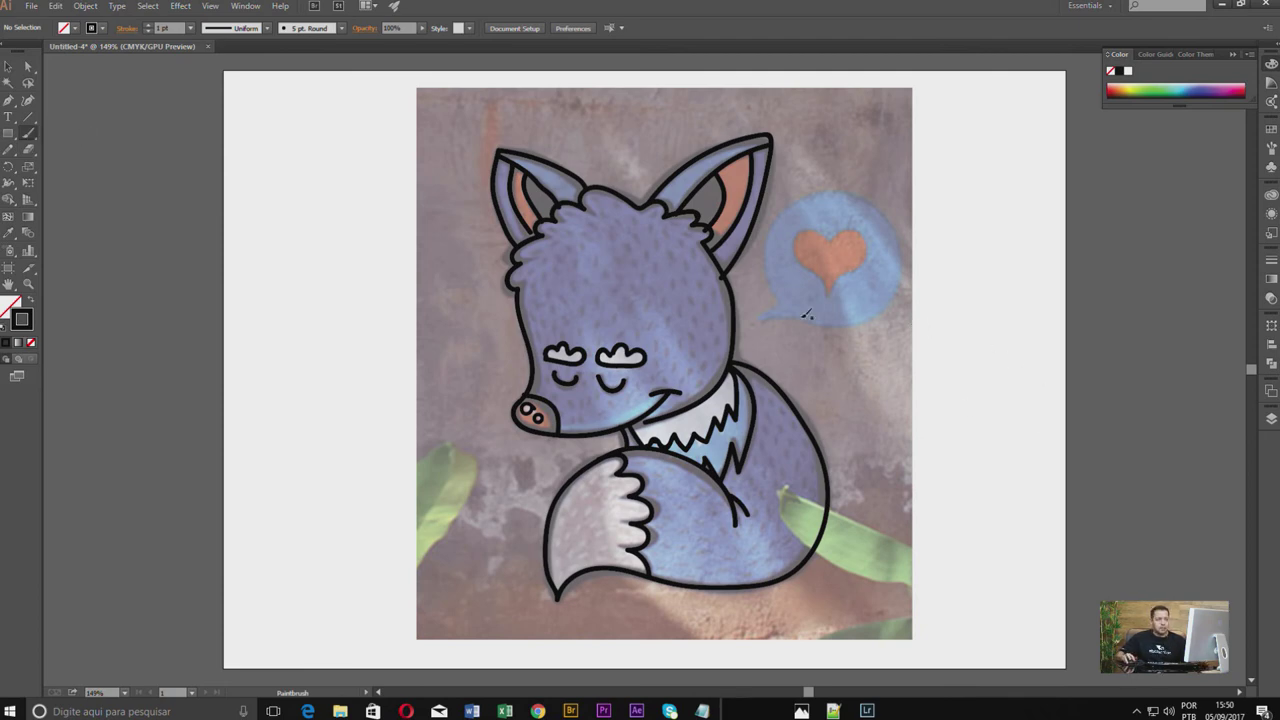
Step: Brush black outlines around the speech bubble and both sides of the heart inside it
mouse_move(768, 318)
left_mouse_down()
mouse_move(865, 321)
mouse_move(888, 306)
mouse_move(907, 275)
mouse_move(884, 206)
mouse_move(822, 186)
mouse_move(785, 206)
mouse_move(765, 250)
mouse_move(780, 308)
mouse_move(763, 322)
left_mouse_up()
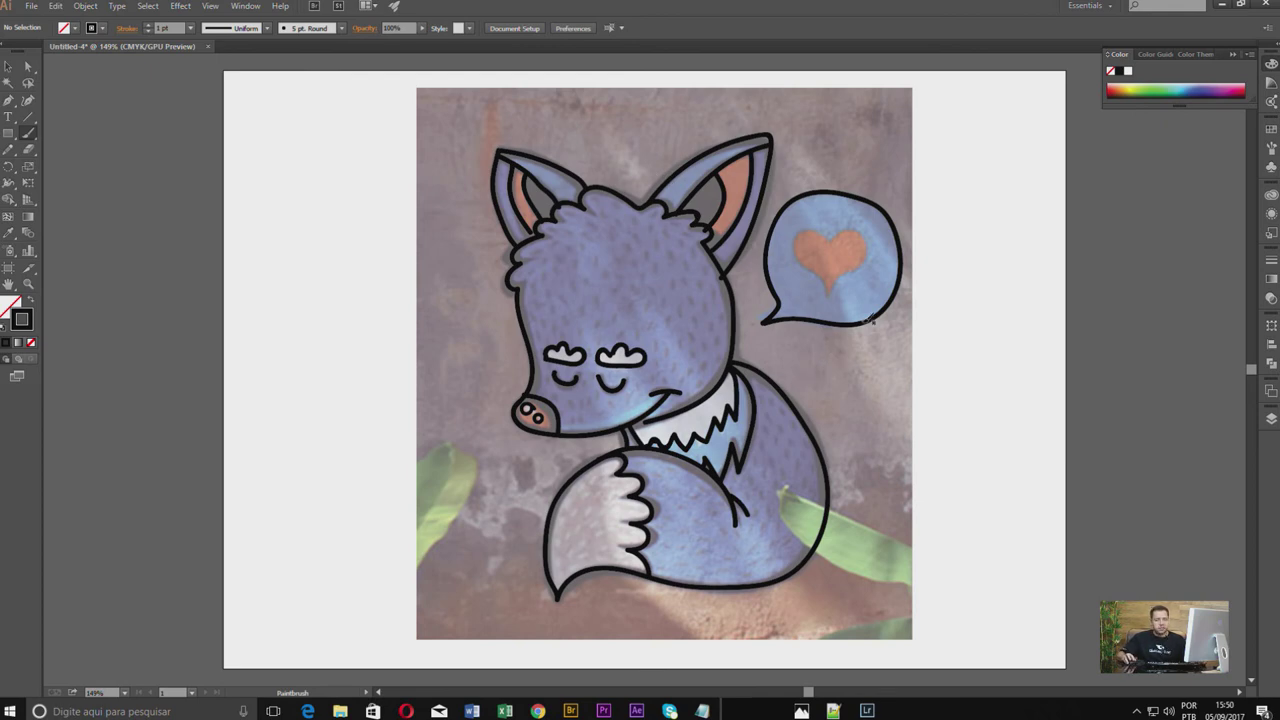
mouse_move(836, 294)
left_mouse_down()
mouse_move(874, 238)
mouse_move(828, 229)
mouse_move(803, 262)
left_mouse_up()
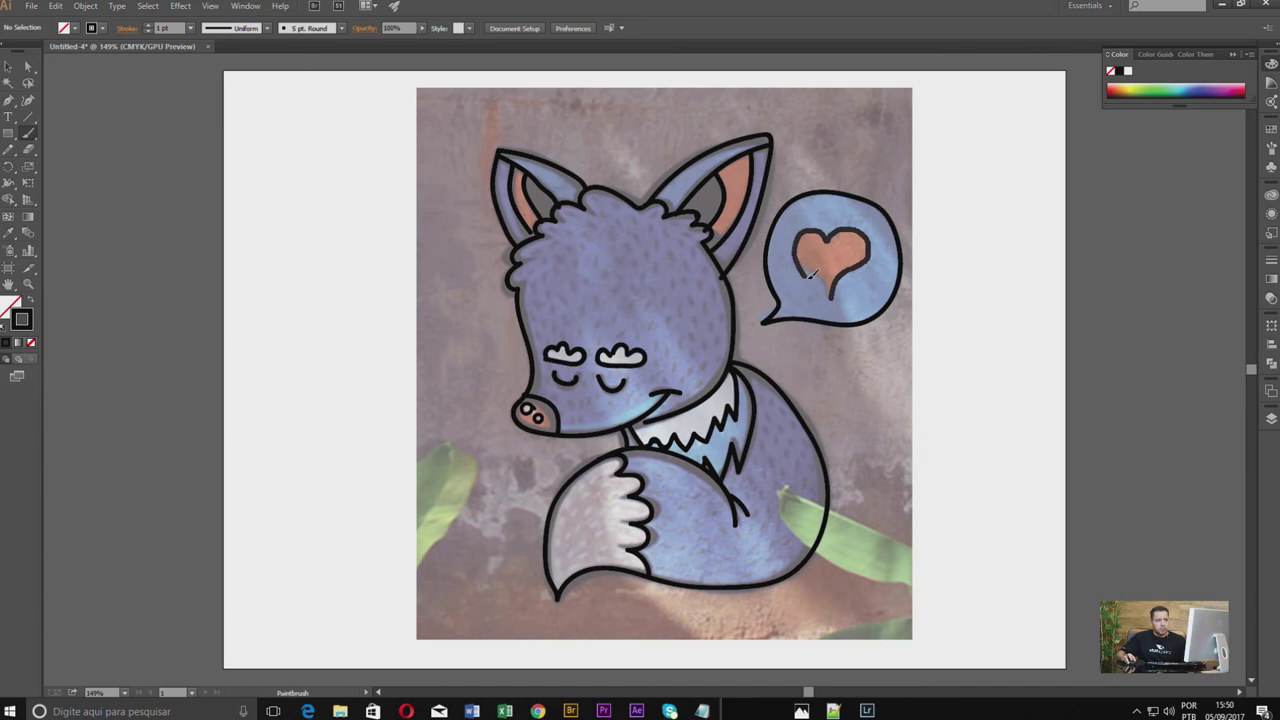
left_click_drag(803, 262, 836, 298)
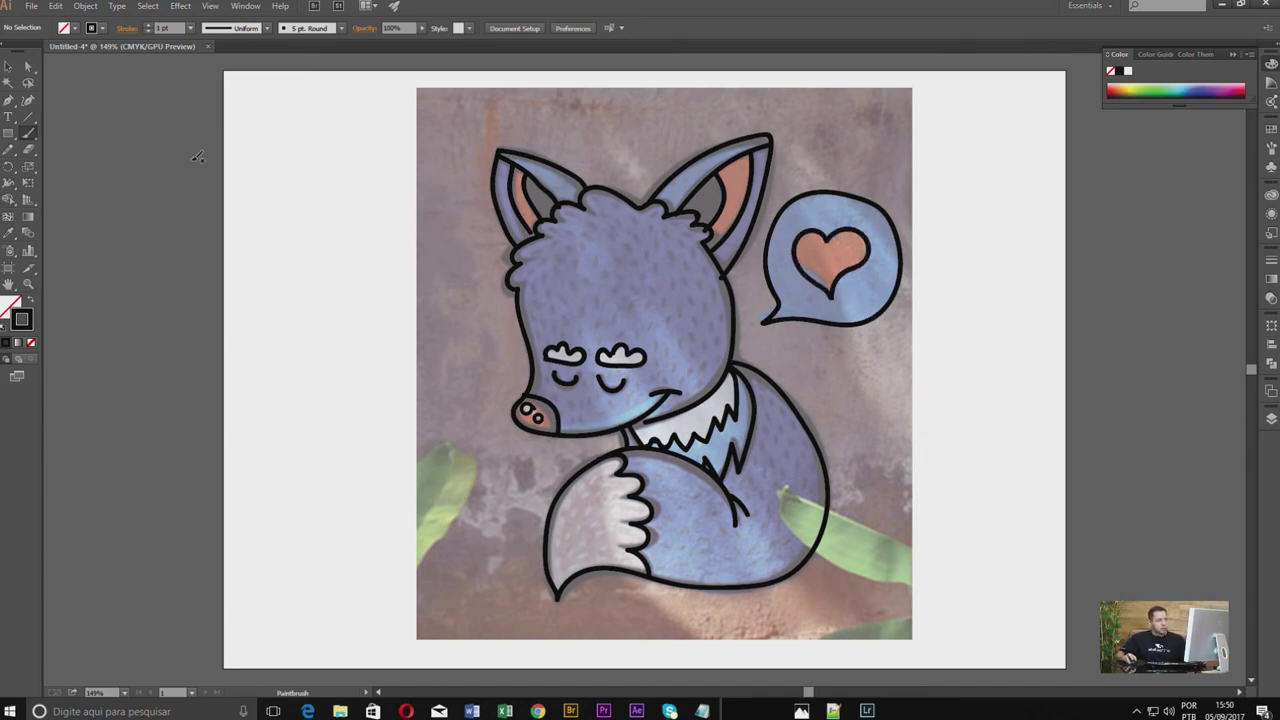
Step: Pull the fox head's chin anchor point slightly left with Direct Selection, then show the Layers panel
left_click(10, 68)
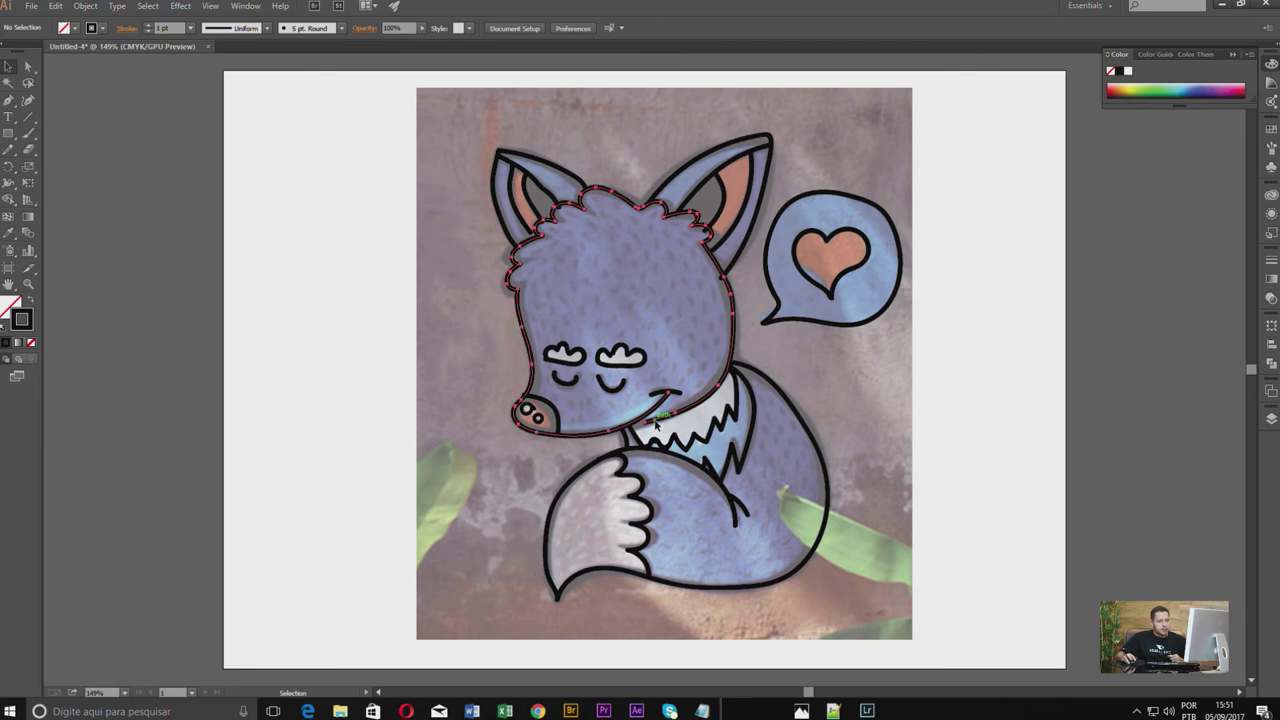
left_click(656, 424)
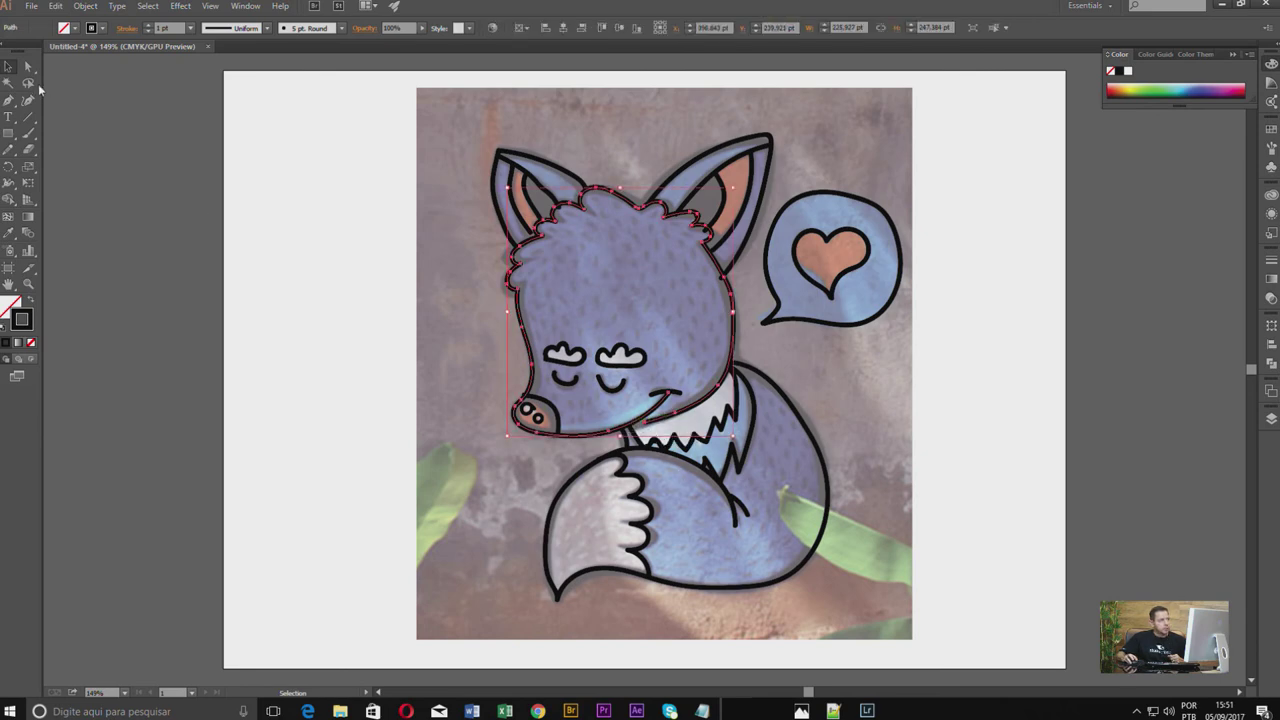
left_click_drag(28, 66, 78, 66)
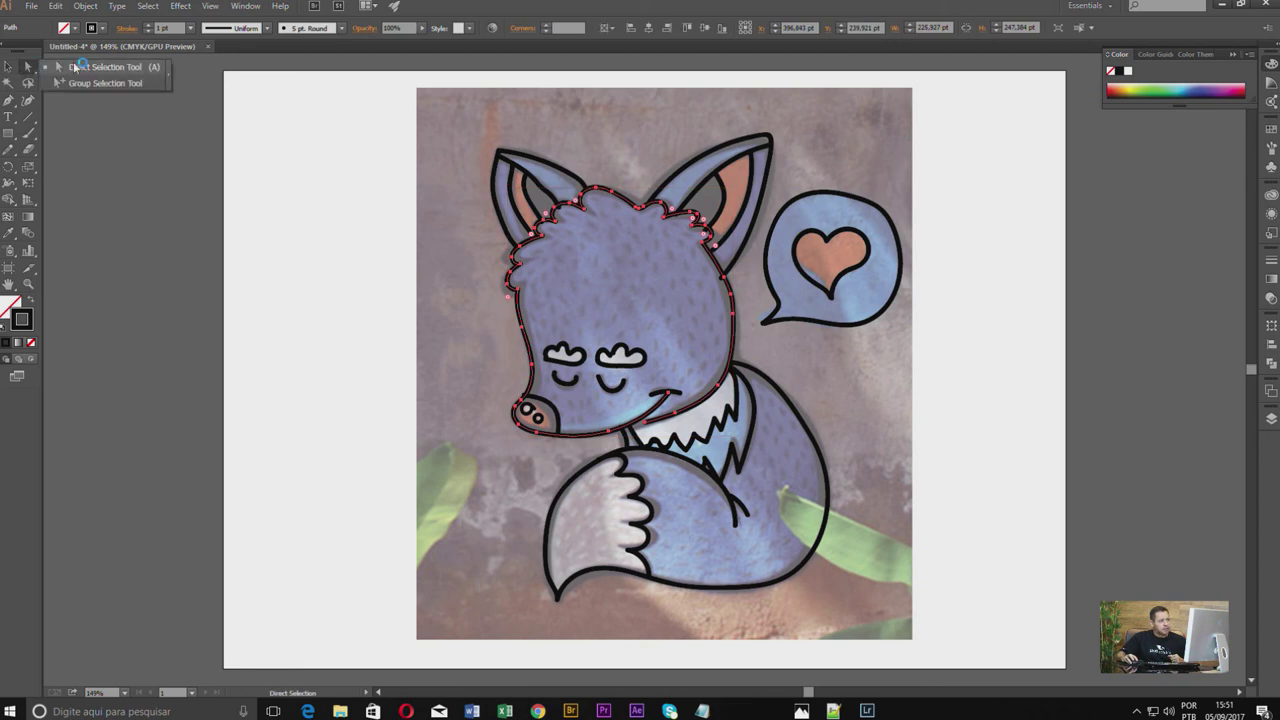
left_click(78, 66)
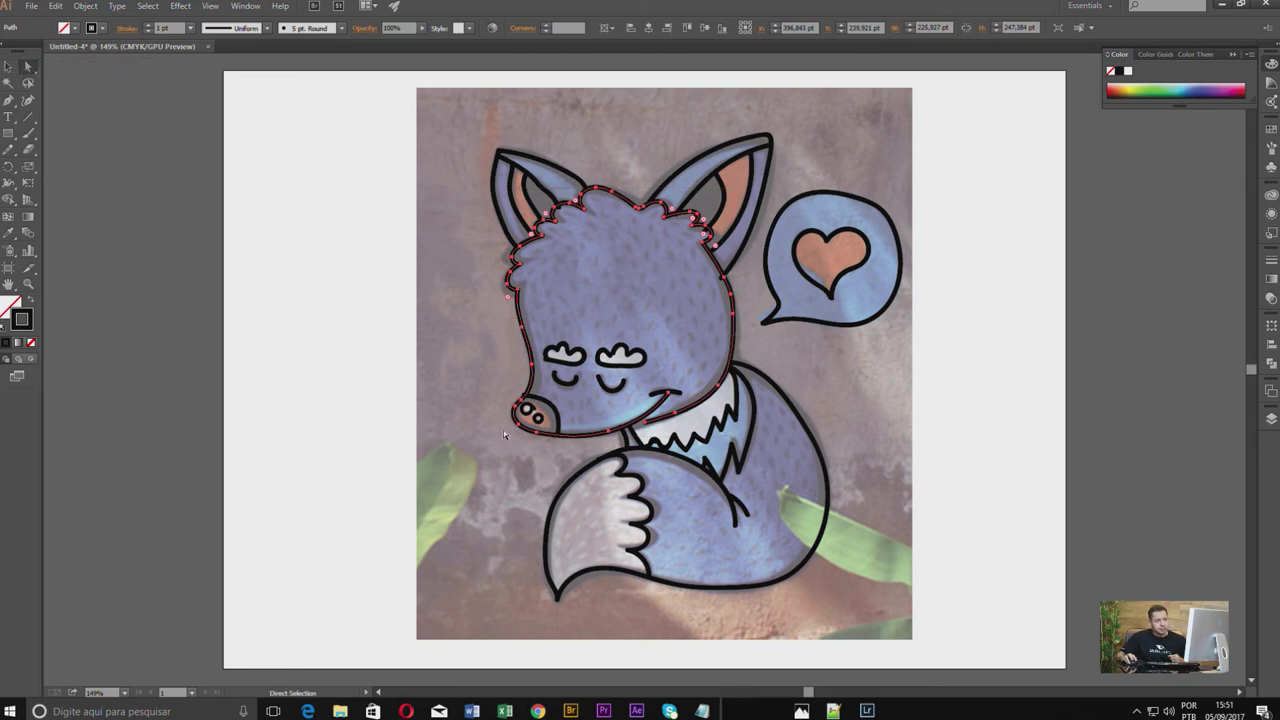
left_click(645, 428)
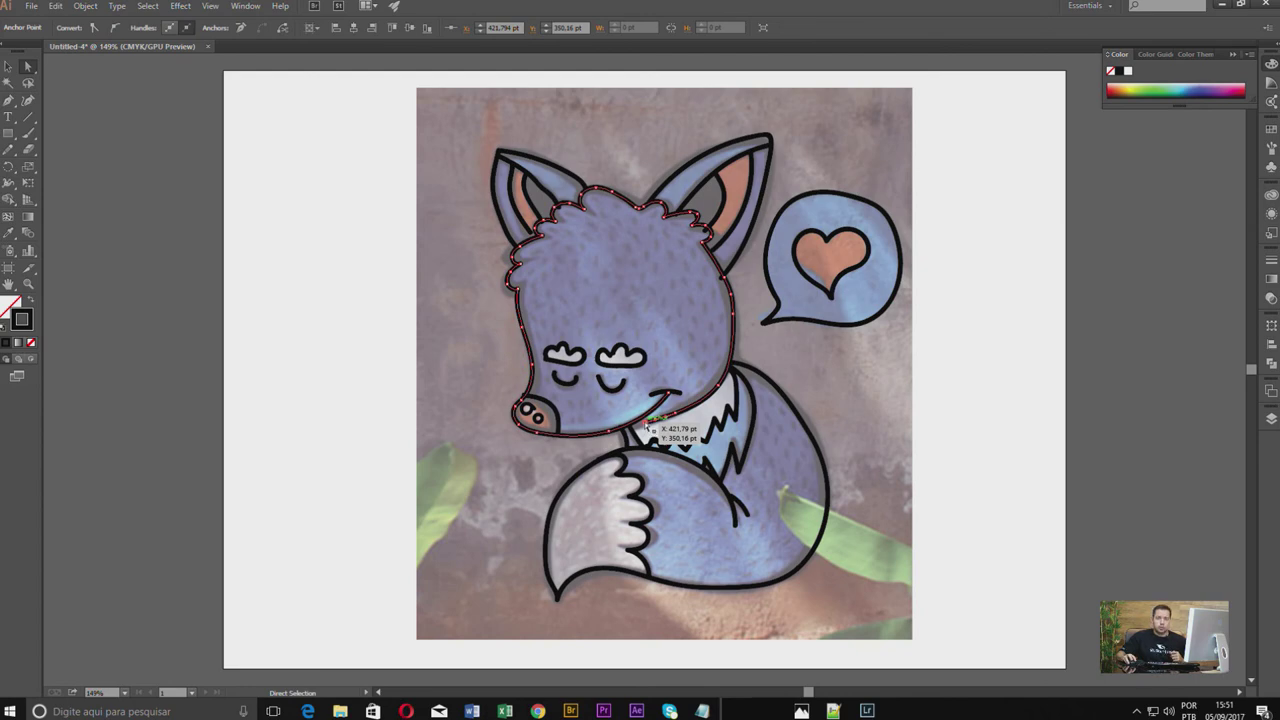
left_click_drag(645, 428, 632, 433)
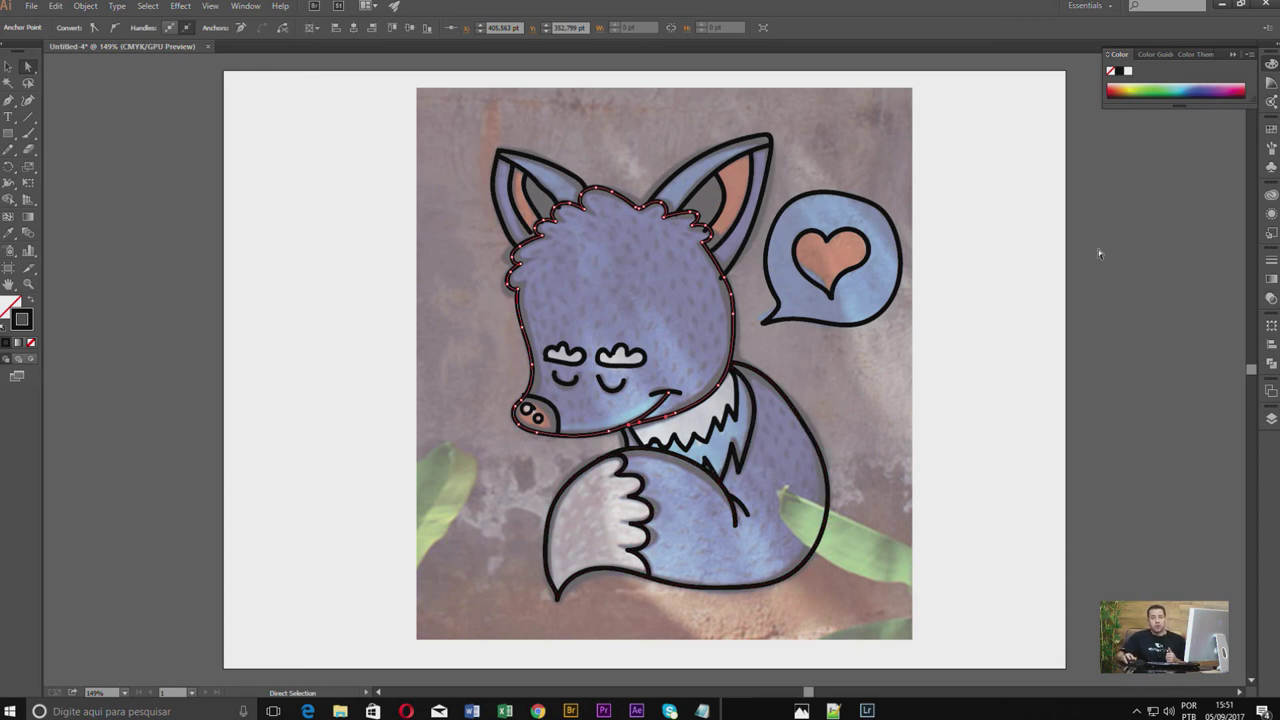
left_click(1272, 419)
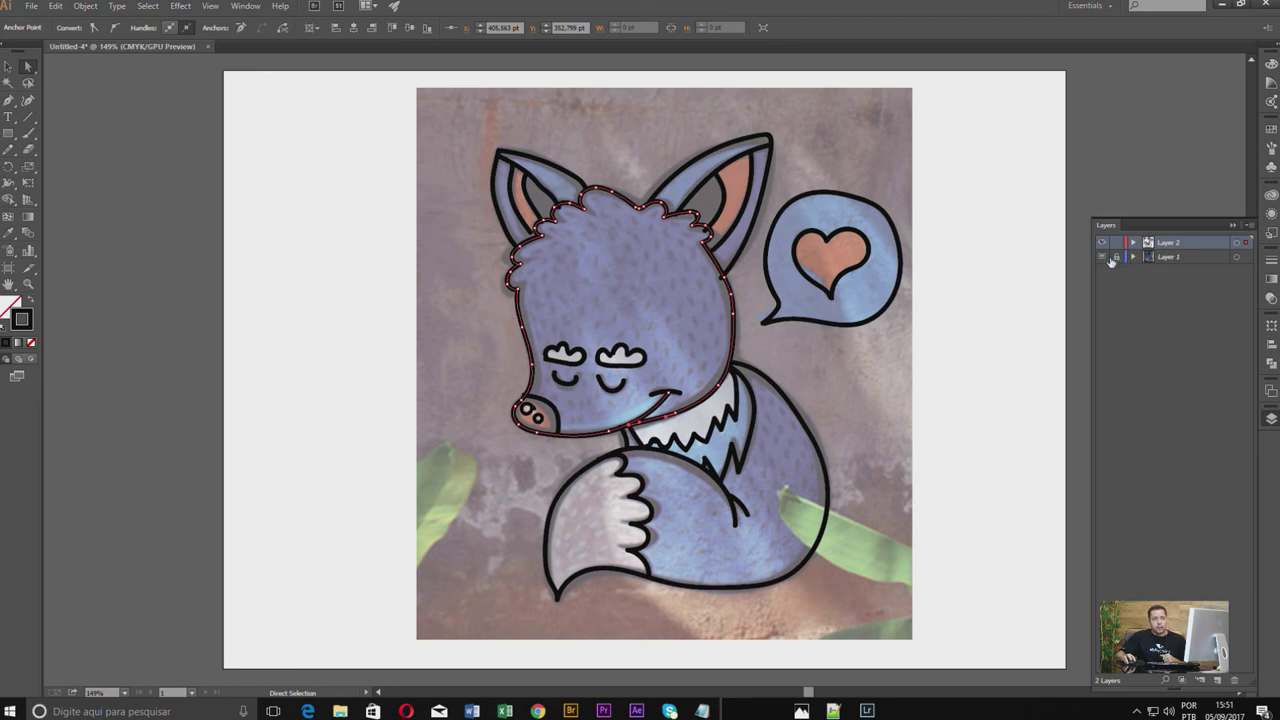
Step: Lock photo Layer 1, clear the anchor selection, and hide Layer 1 to show only line art
left_click(1116, 257)
left_click(8, 66)
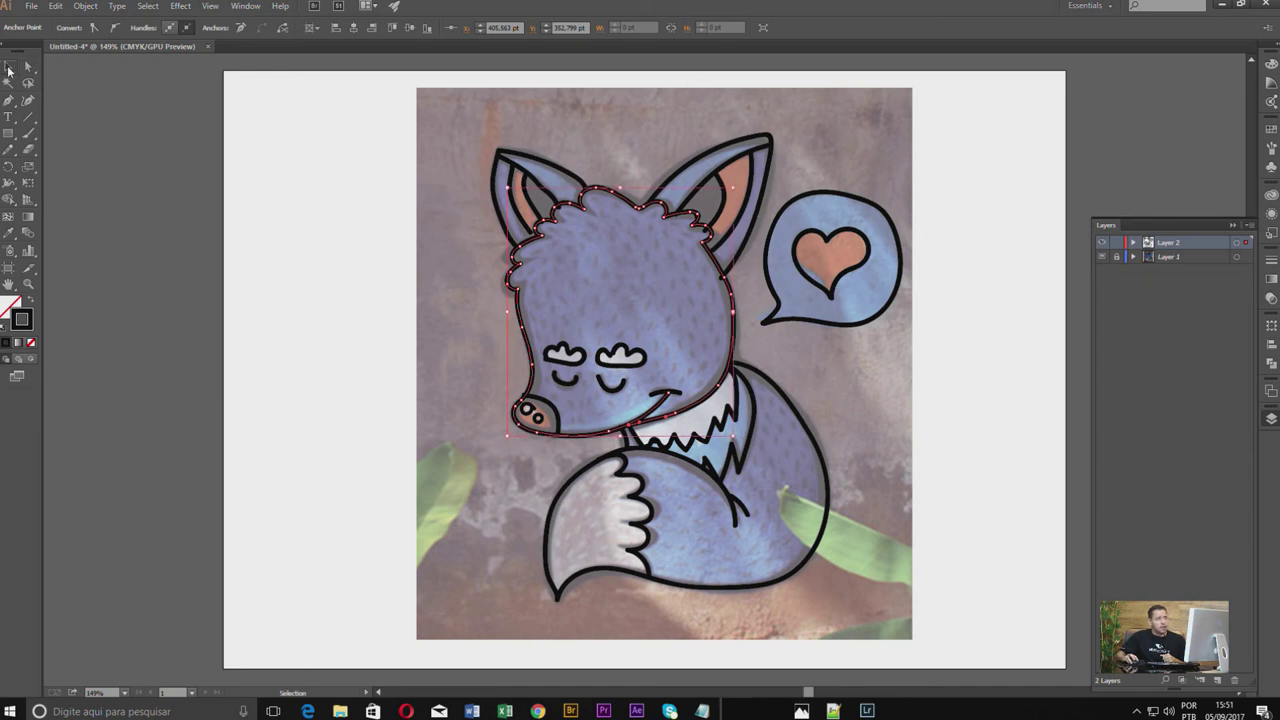
left_click(505, 108)
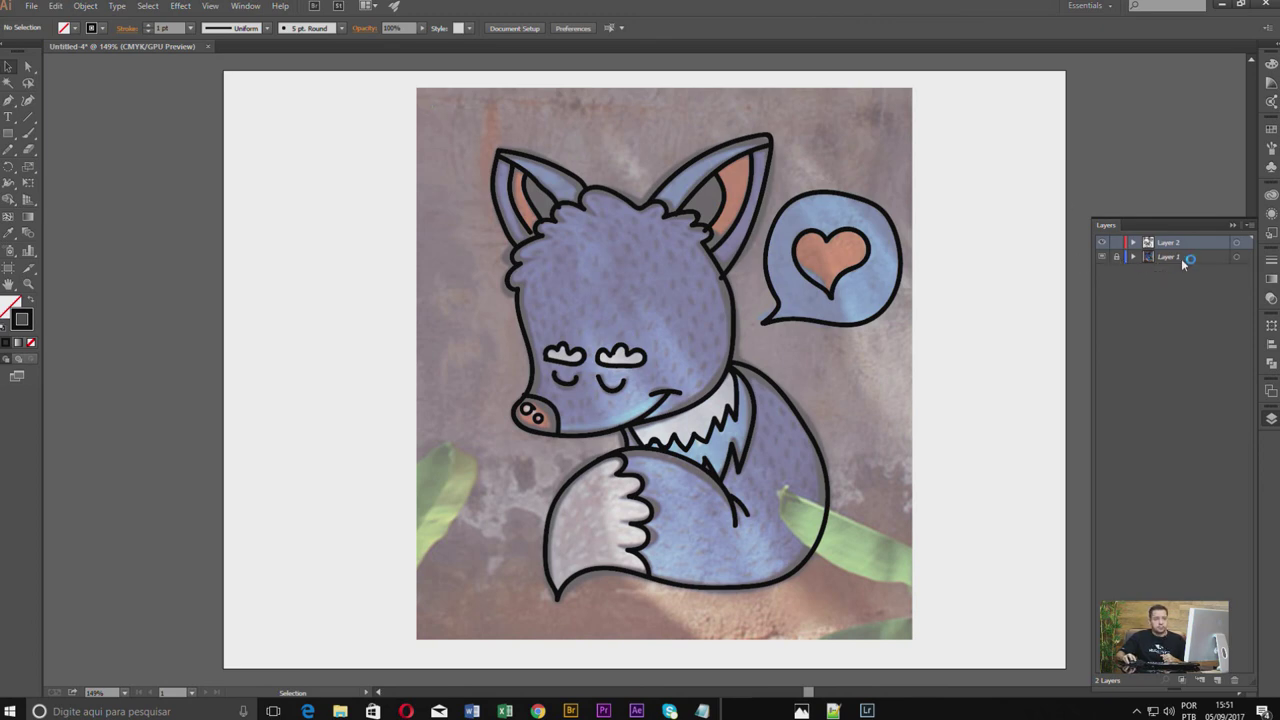
left_click(1103, 259)
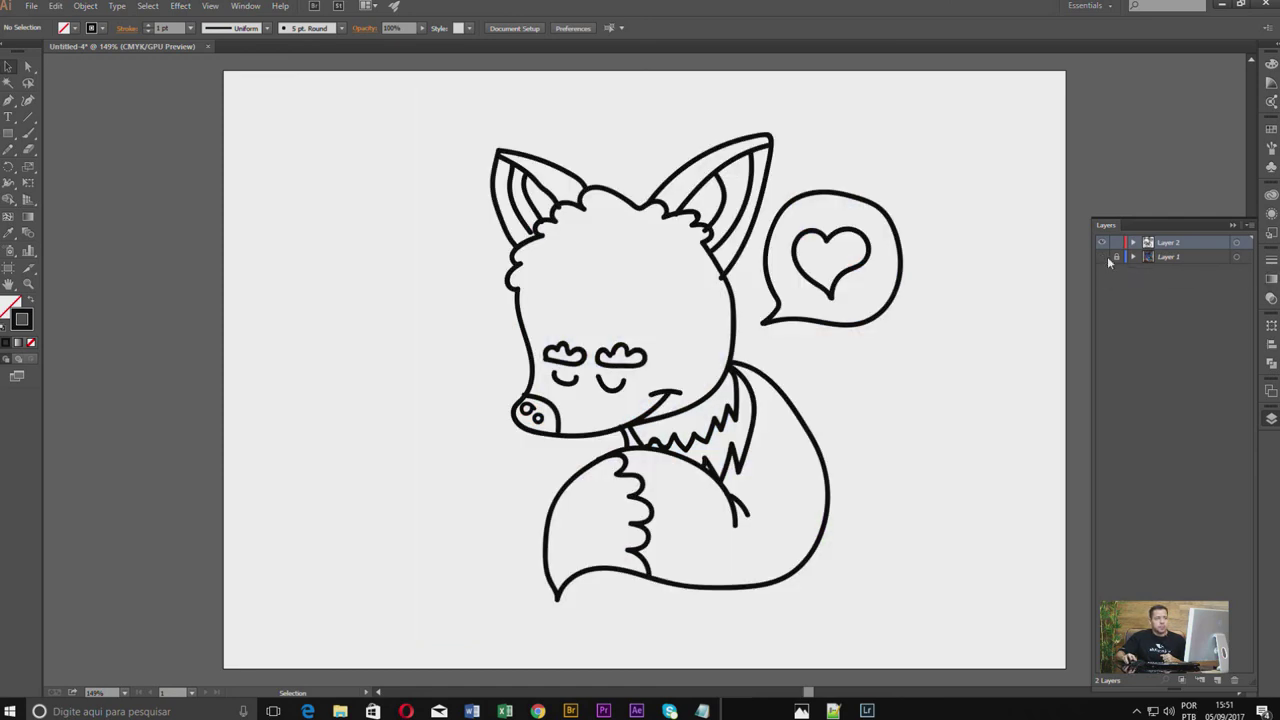